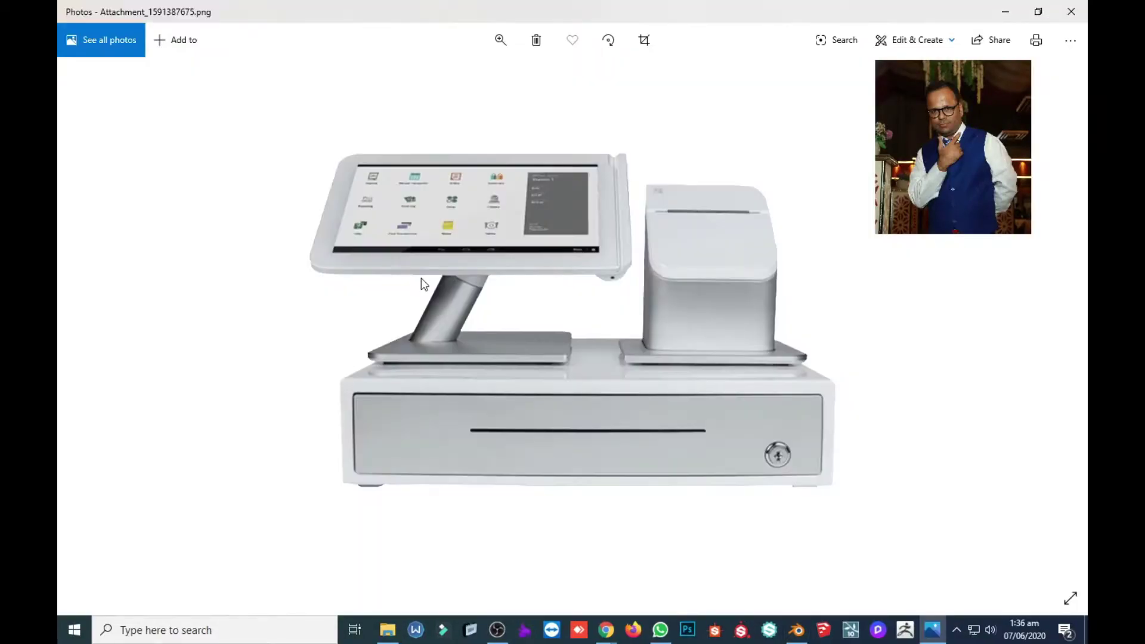
# Step: Lower the thin plate vertically onto the drawer base in front view
pyautogui.hotkey('alt', 'Tab')
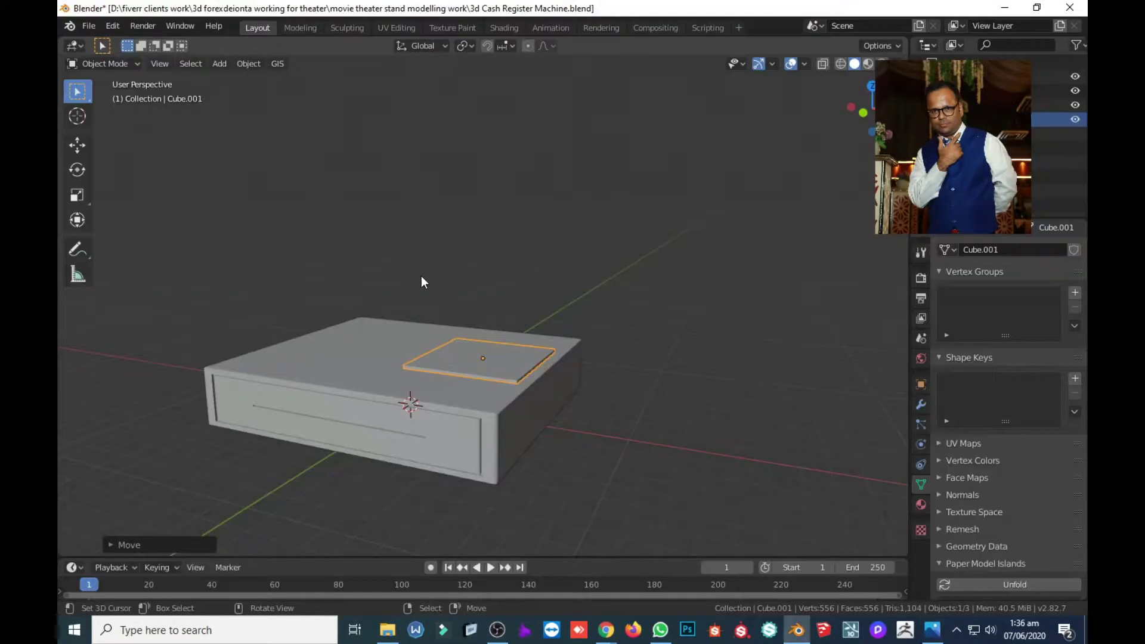
pyautogui.press('KP_1')
pyautogui.scroll(3, 394, 431)
pyautogui.press('g')
pyautogui.press('z')
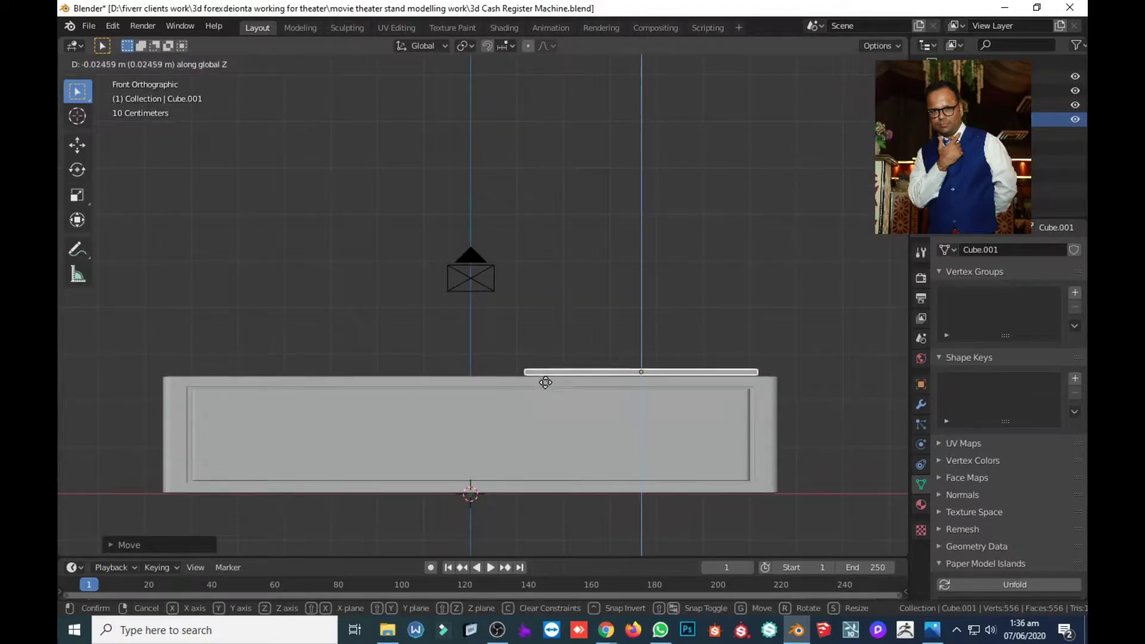
# Step: Extrude the plate's top face and scale it slightly wider, discarding a trial bevel
pyautogui.hotkey('alt', 'Tab')
pyautogui.hotkey('alt', 'Tab')
pyautogui.press('Tab')
pyautogui.moveTo(644, 355); pyautogui.dragTo(686, 448, button='middle')
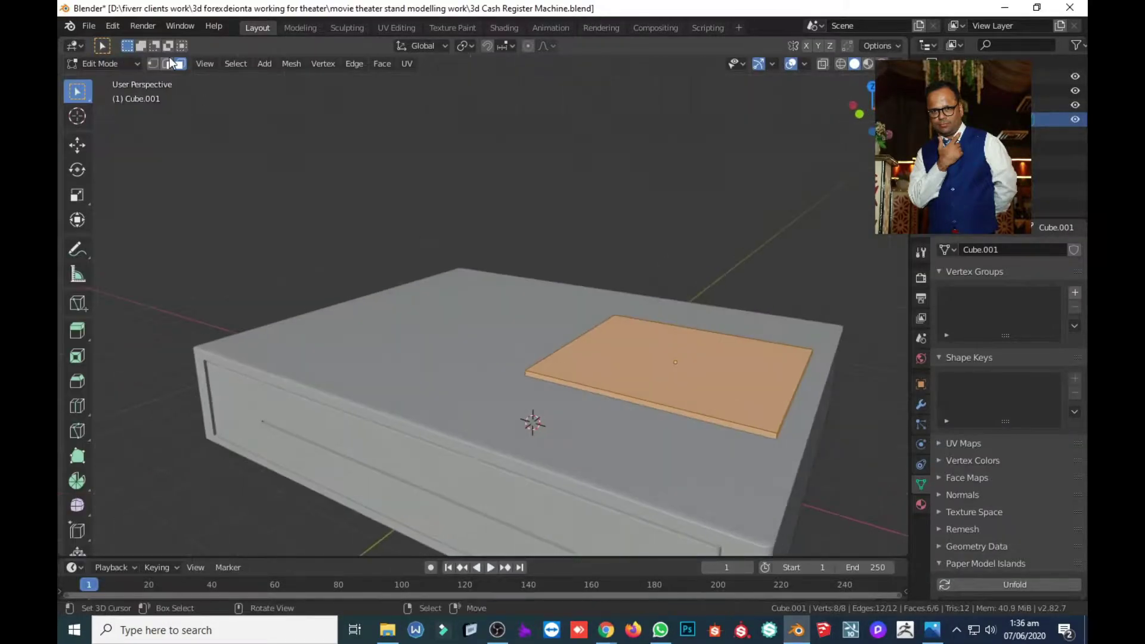
pyautogui.hotkey('ctrl', 'b')
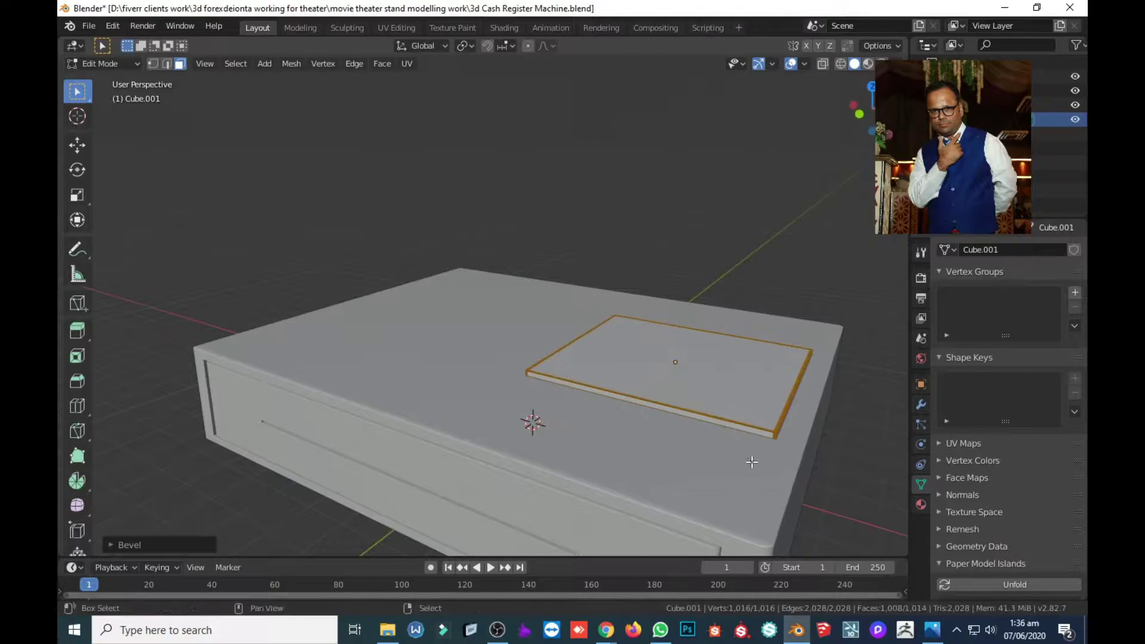
pyautogui.hotkey('ctrl', 'z')
pyautogui.press('KP_1')
pyautogui.click(745, 391)
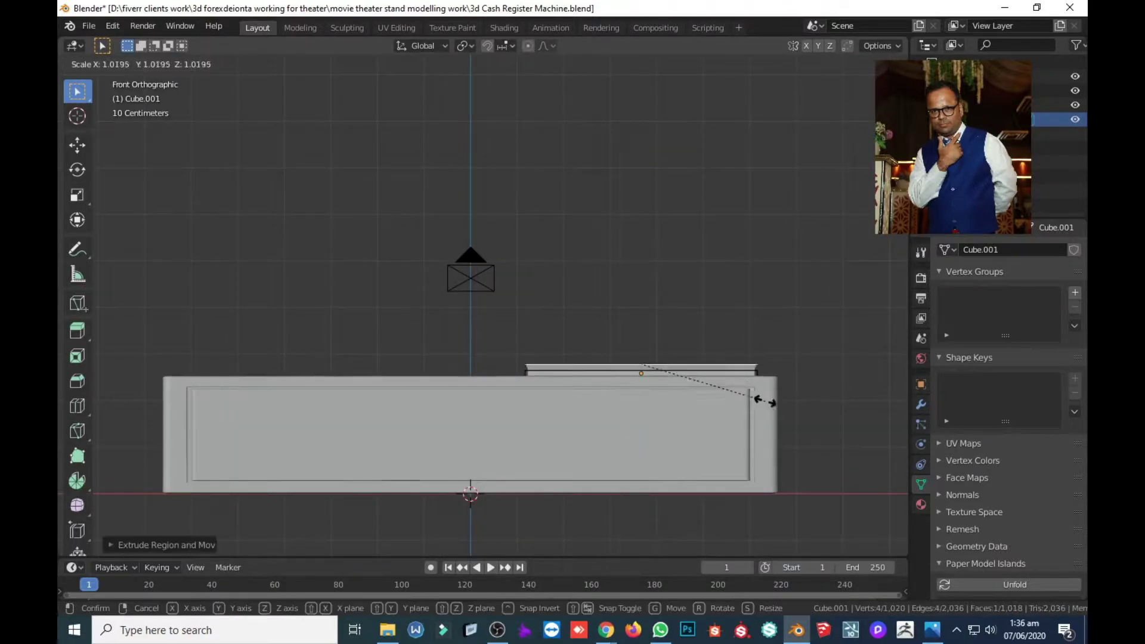
pyautogui.press('s')
pyautogui.click(707, 335)
# Step: Resize the stepped top face again, check it in perspective, and view the reference photo
pyautogui.moveTo(706, 336); pyautogui.dragTo(612, 446, button='middle')
pyautogui.press('Escape')
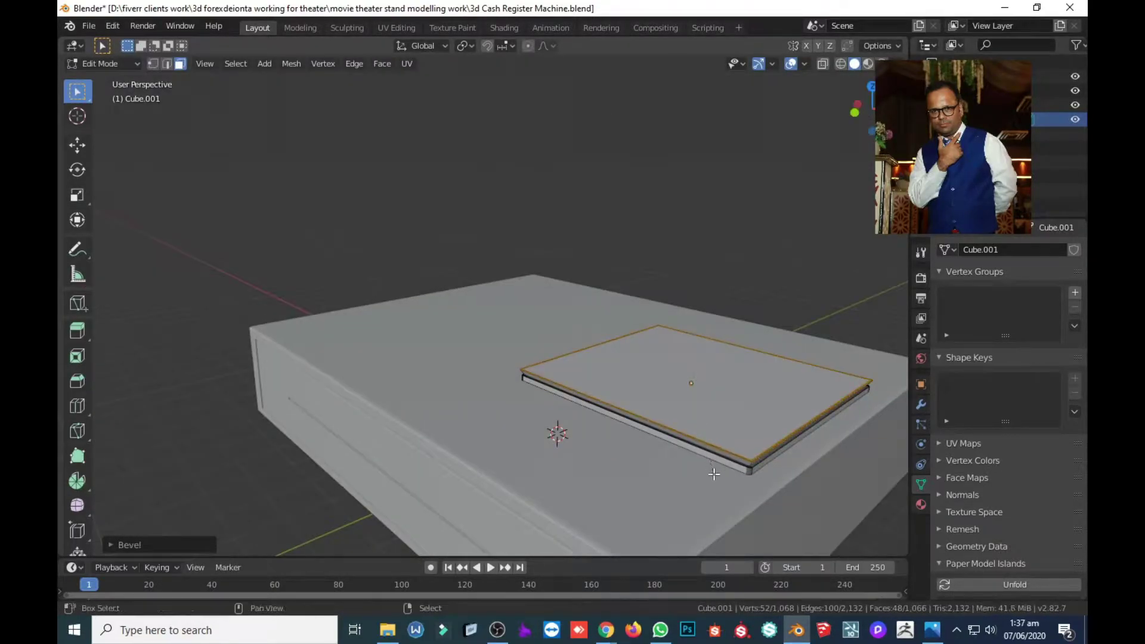
pyautogui.hotkey('ctrl', 'z')
pyautogui.press('KP_1')
pyautogui.click(740, 413)
pyautogui.moveTo(739, 413)
pyautogui.mouseDown(button='middle')
pyautogui.moveTo(479, 455)
pyautogui.moveTo(657, 435)
pyautogui.mouseUp(button='middle')
pyautogui.hotkey('alt', 'Tab')
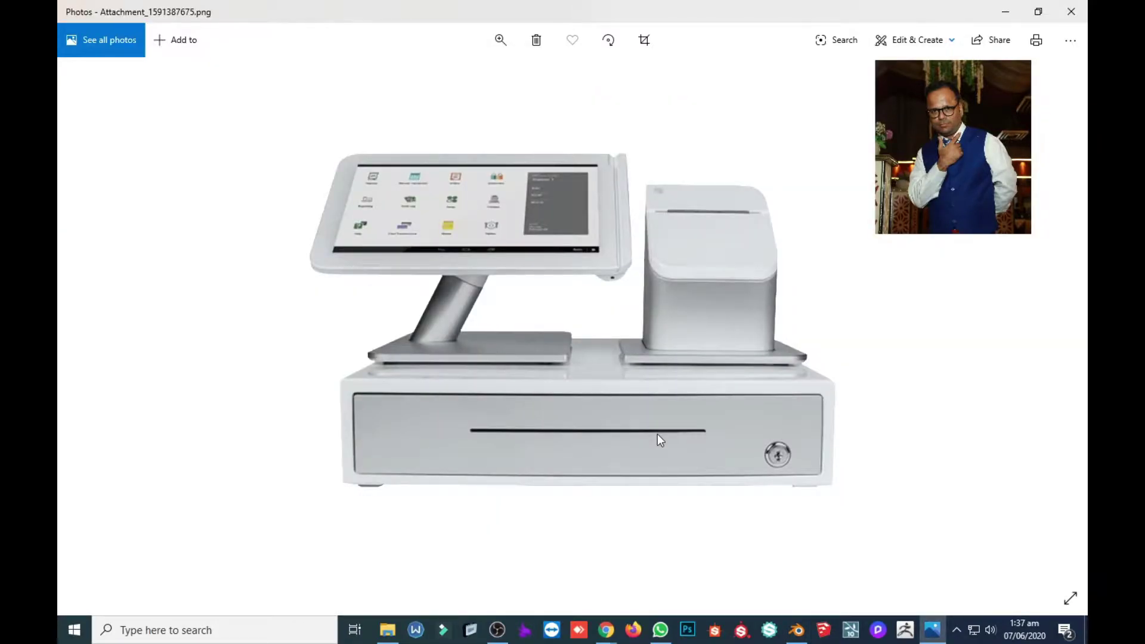
# Step: Add a cube and place it above the right-hand plate along X
pyautogui.hotkey('alt', 'Tab')
pyautogui.hotkey('shift', 'a')
pyautogui.click(498, 49)
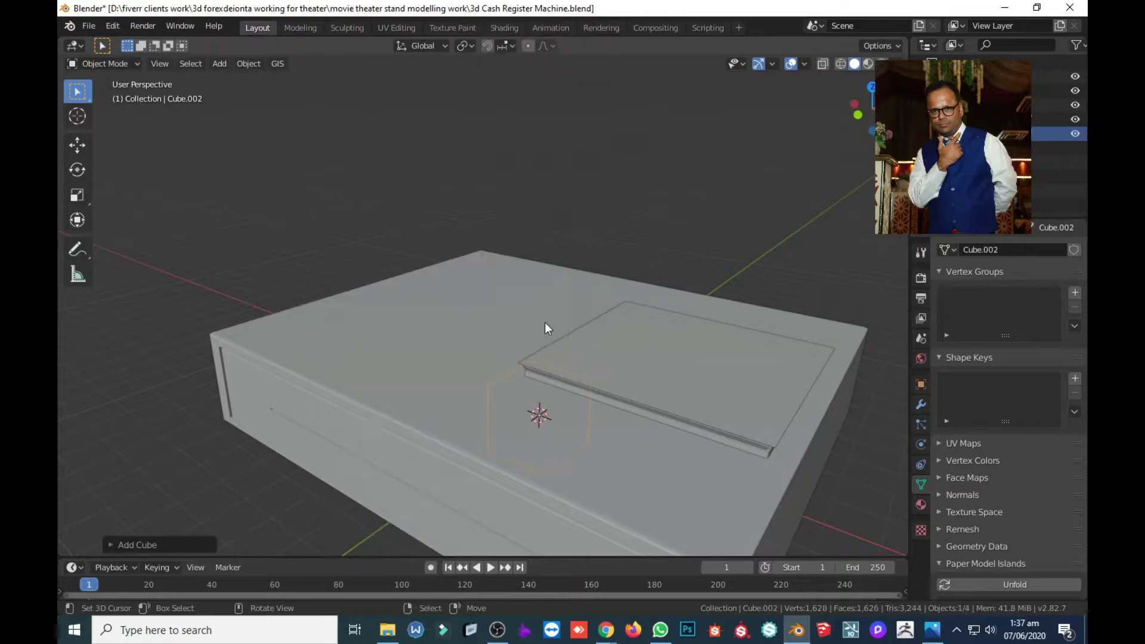
pyautogui.press('KP_1')
pyautogui.press('g')
pyautogui.press('x')
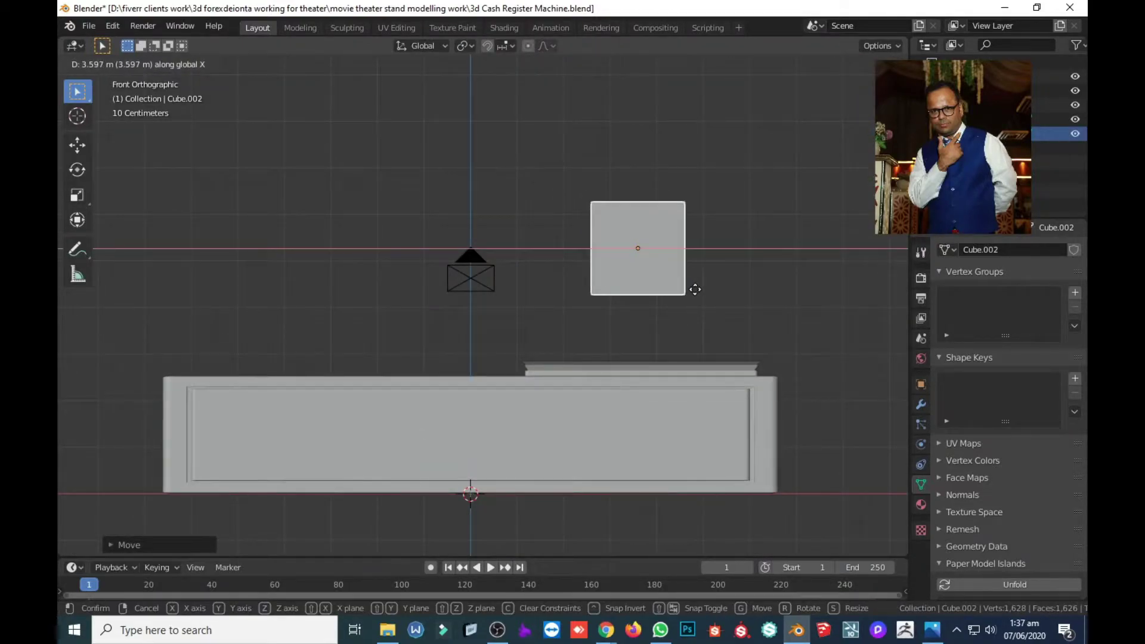
pyautogui.click(676, 291)
pyautogui.hotkey('alt', 'Tab')
pyautogui.hotkey('alt', 'Tab')
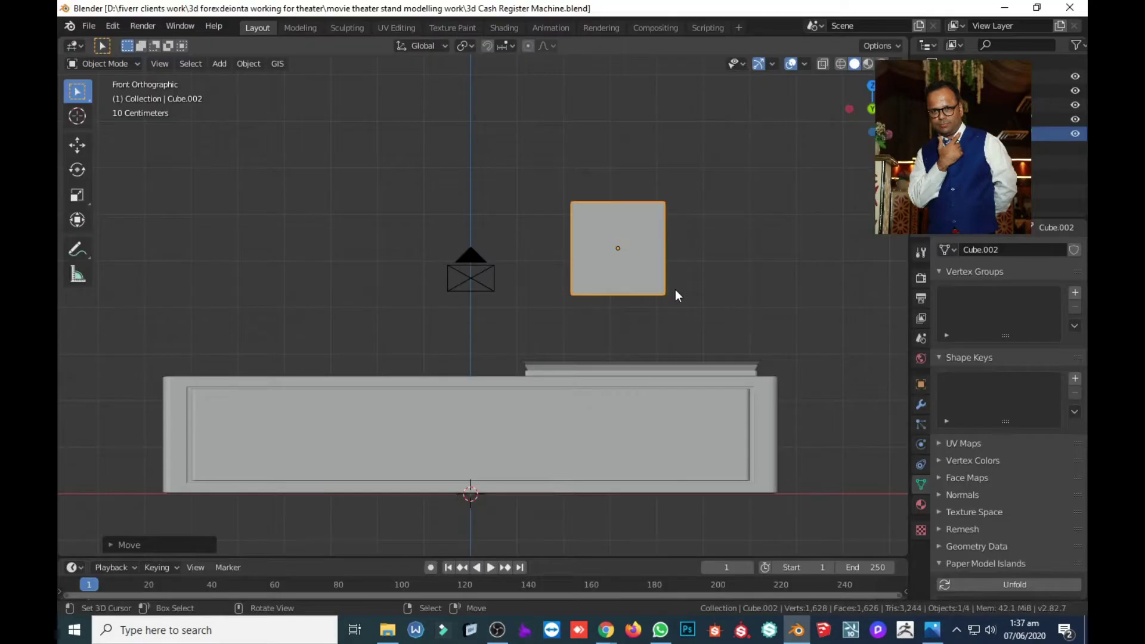
# Step: Stretch the cube vertically into a tall block and compare it with the reference photo
pyautogui.press('s')
pyautogui.press('z')
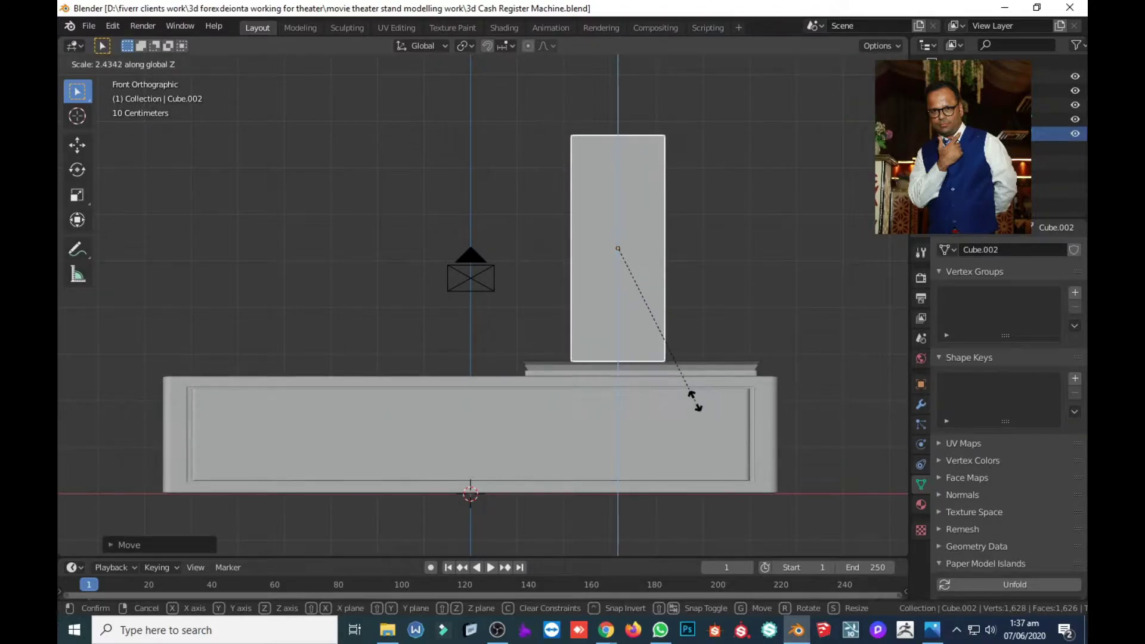
pyautogui.click(698, 408)
pyautogui.moveTo(686, 382); pyautogui.dragTo(571, 392, button='middle')
pyautogui.hotkey('alt', 'Tab')
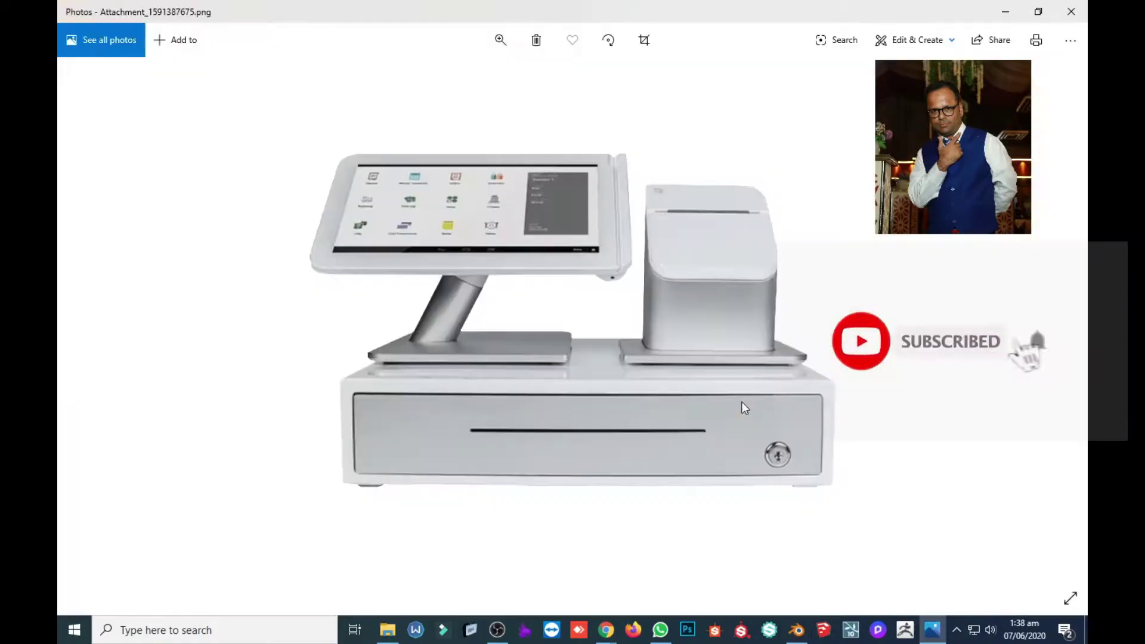
pyautogui.hotkey('alt', 'Tab')
pyautogui.press('KP_1')
# Step: Adjust the block's X position and height so it sits on the plate
pyautogui.press('g')
pyautogui.press('x')
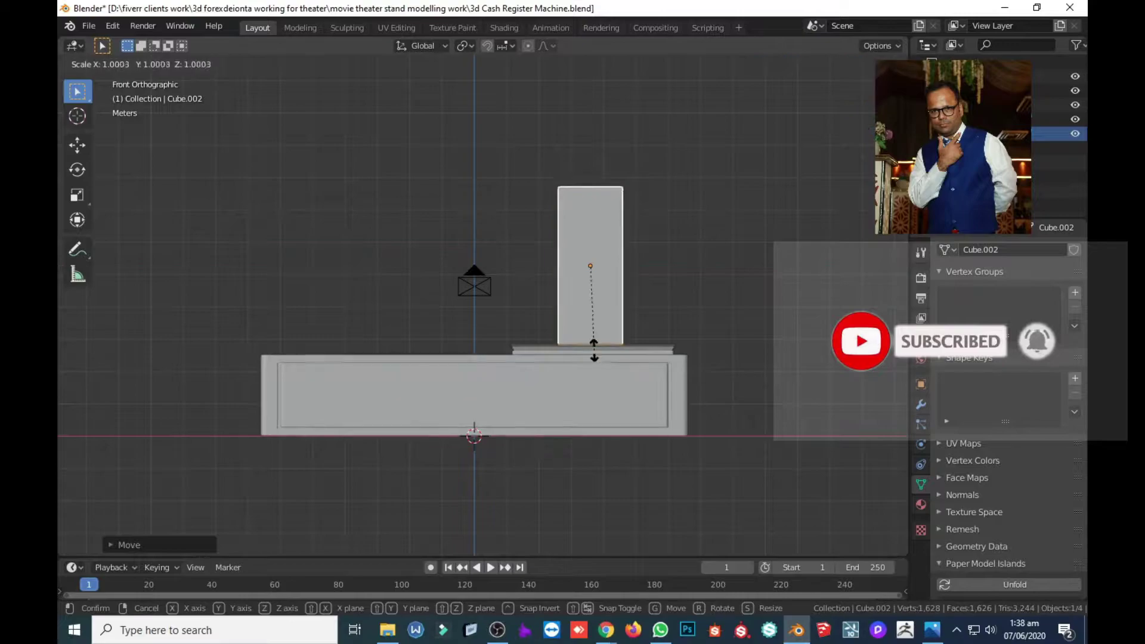
pyautogui.click(669, 452)
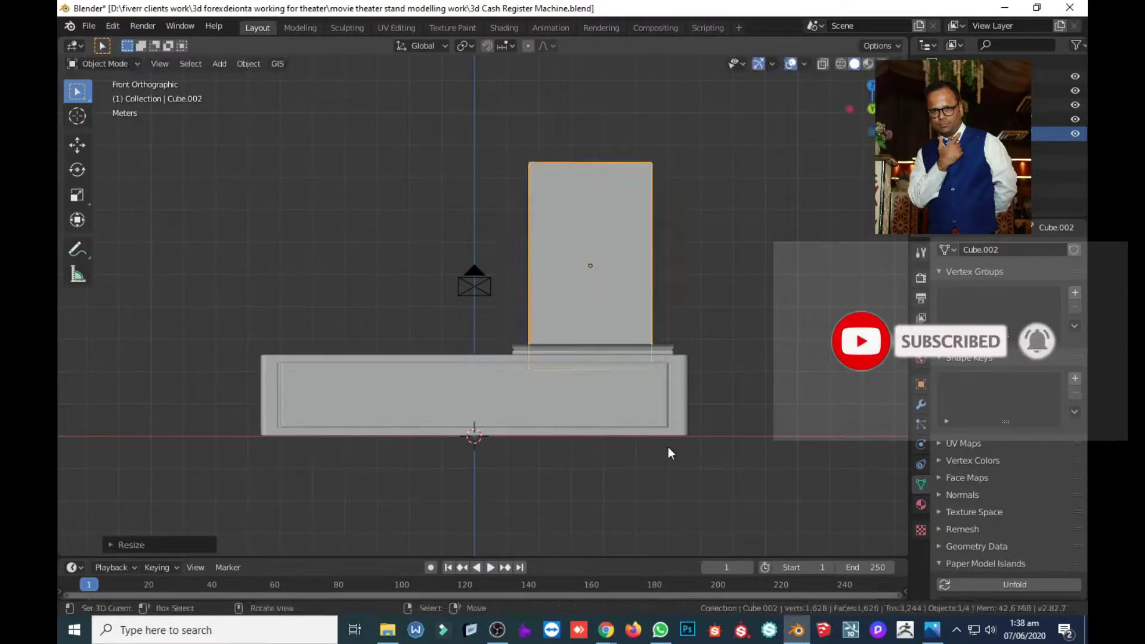
pyautogui.press('g')
pyautogui.press('z')
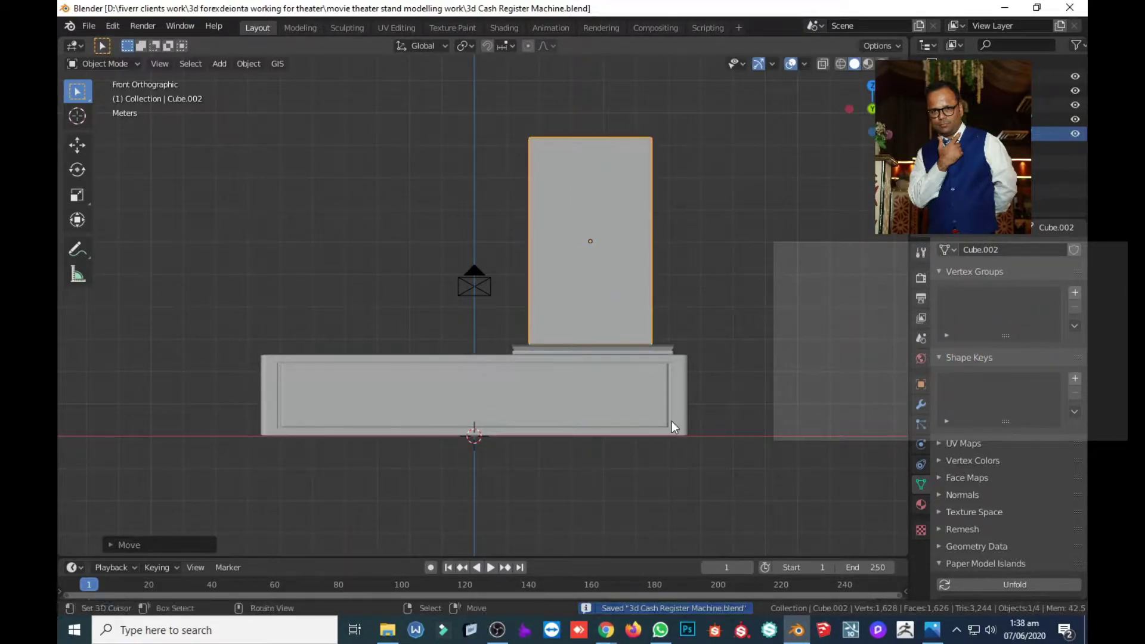
pyautogui.moveTo(673, 427); pyautogui.dragTo(790, 241, button='middle')
pyautogui.hotkey('alt', 'Tab')
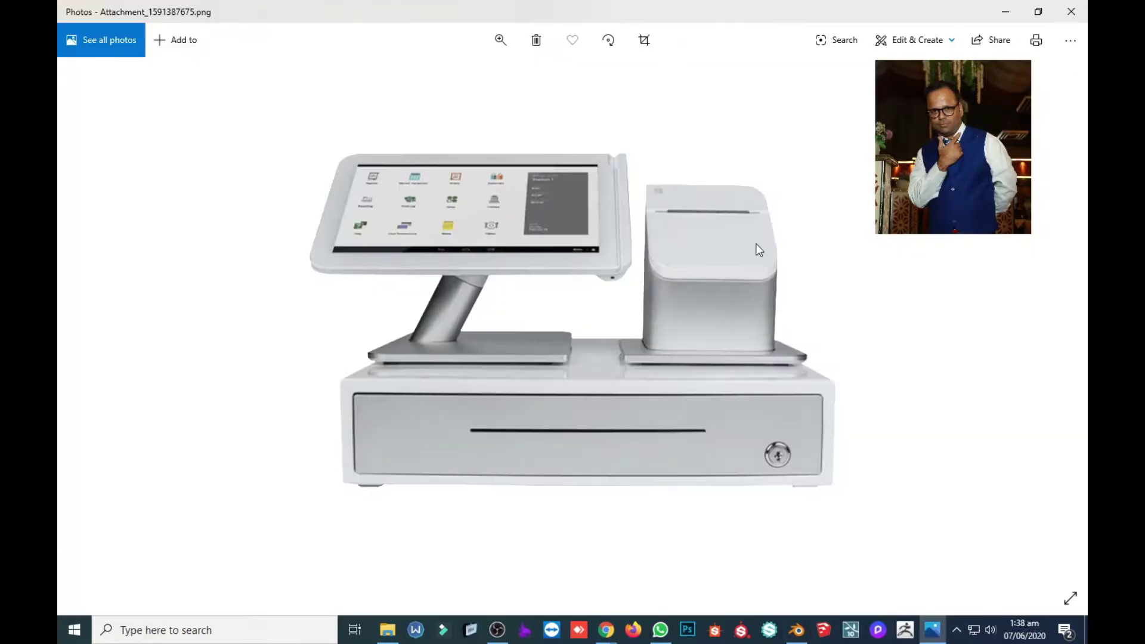
# Step: In edge select mode, lower the block's top-front edge to slant its top
pyautogui.hotkey('alt', 'Tab')
pyautogui.press('Tab')
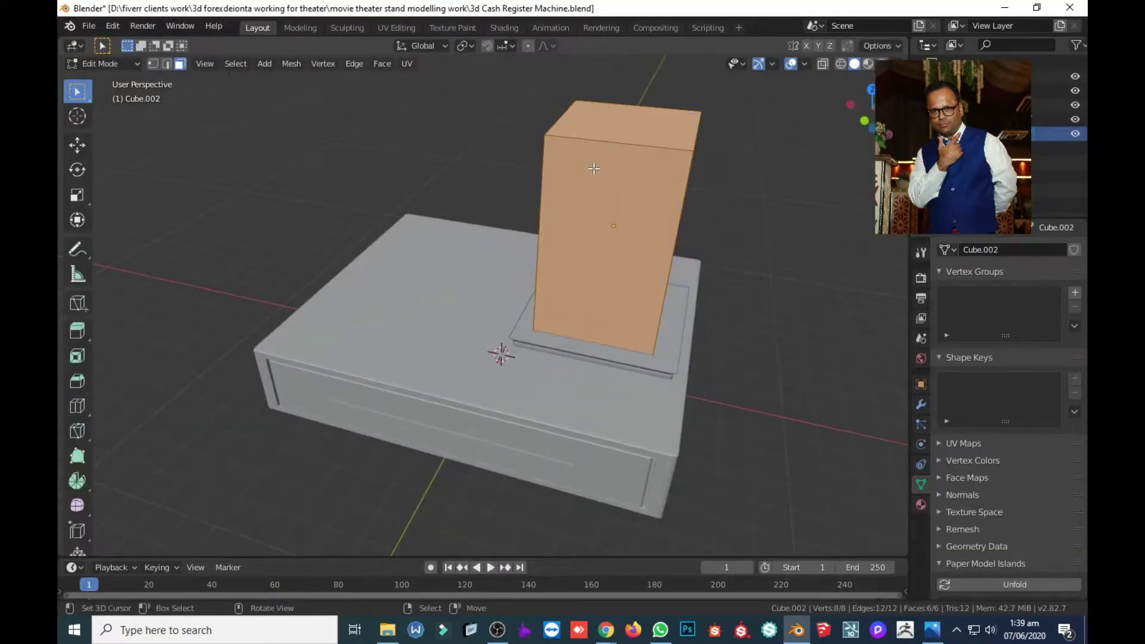
pyautogui.press('2')
pyautogui.press('g')
pyautogui.press('z')
pyautogui.click(613, 173)
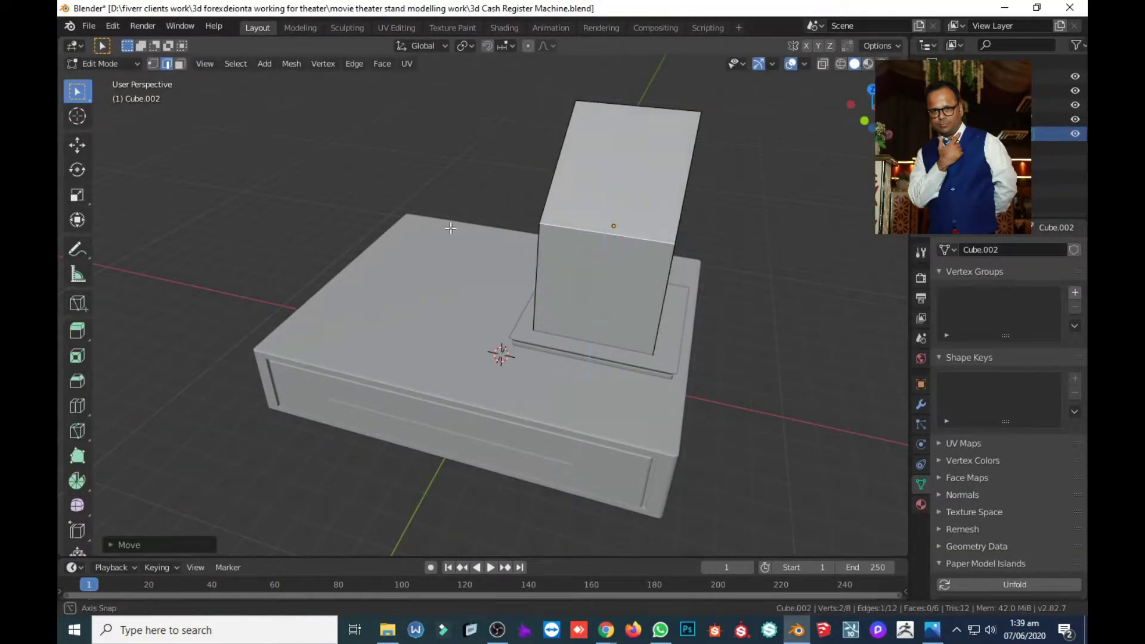
pyautogui.moveTo(613, 173); pyautogui.dragTo(552, 200, button='middle')
# Step: Select the remaining top edges of the slanted block, checking the reference photo
pyautogui.keyDown('shift'); pyautogui.click(472, 177); pyautogui.keyUp('shift')
pyautogui.moveTo(473, 177)
pyautogui.mouseDown(button='middle')
pyautogui.moveTo(471, 222)
pyautogui.moveTo(649, 253)
pyautogui.mouseUp(button='middle')
pyautogui.hotkey('alt', 'Tab')
pyautogui.hotkey('alt', 'Tab')
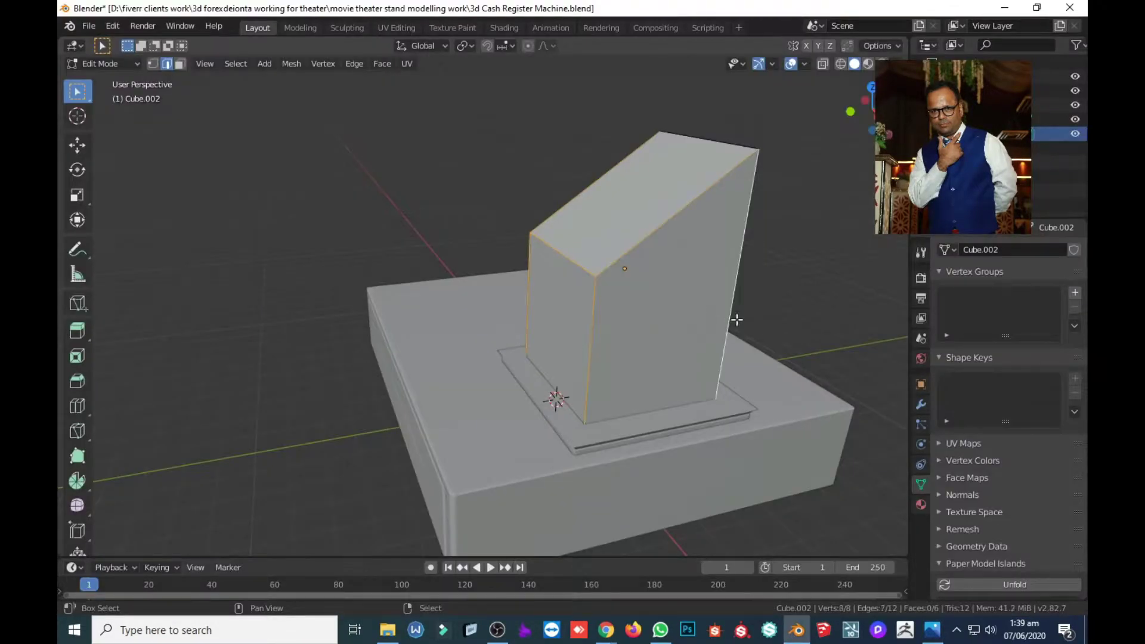
pyautogui.moveTo(737, 320)
pyautogui.mouseDown(button='middle')
pyautogui.moveTo(662, 334)
pyautogui.moveTo(682, 321)
pyautogui.mouseUp(button='middle')
pyautogui.hotkey('alt', 'Tab')
pyautogui.hotkey('alt', 'Tab')
pyautogui.keyDown('shift'); pyautogui.click(657, 334); pyautogui.keyUp('shift')
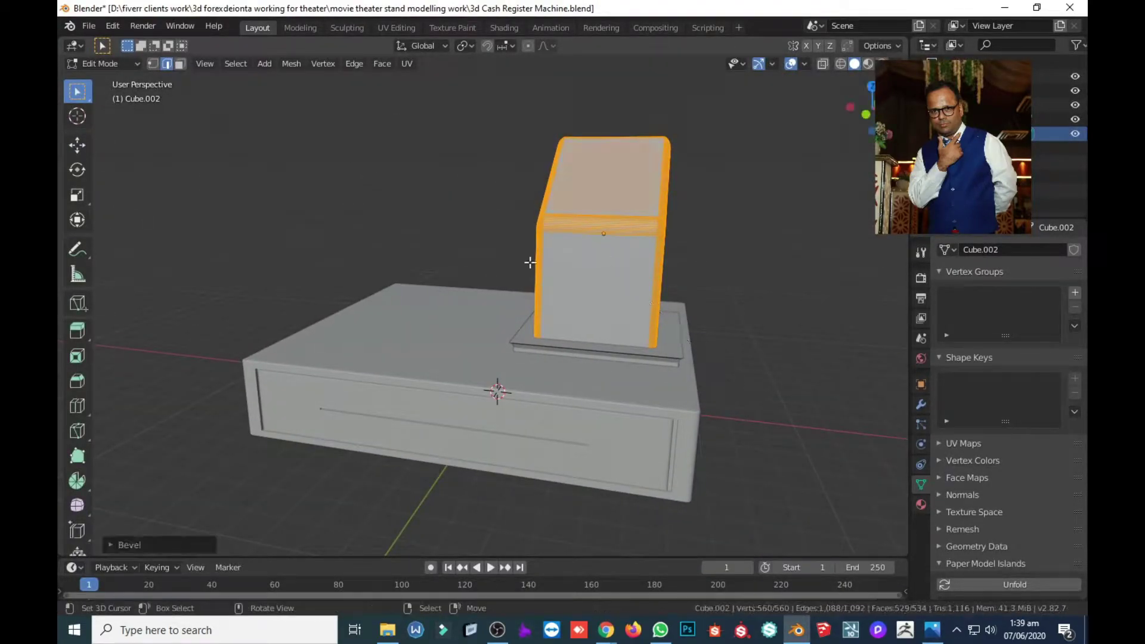
pyautogui.moveTo(530, 263)
pyautogui.mouseDown(button='middle')
pyautogui.moveTo(616, 268)
pyautogui.moveTo(561, 282)
pyautogui.mouseUp(button='middle')
pyautogui.hotkey('alt', 'Tab')
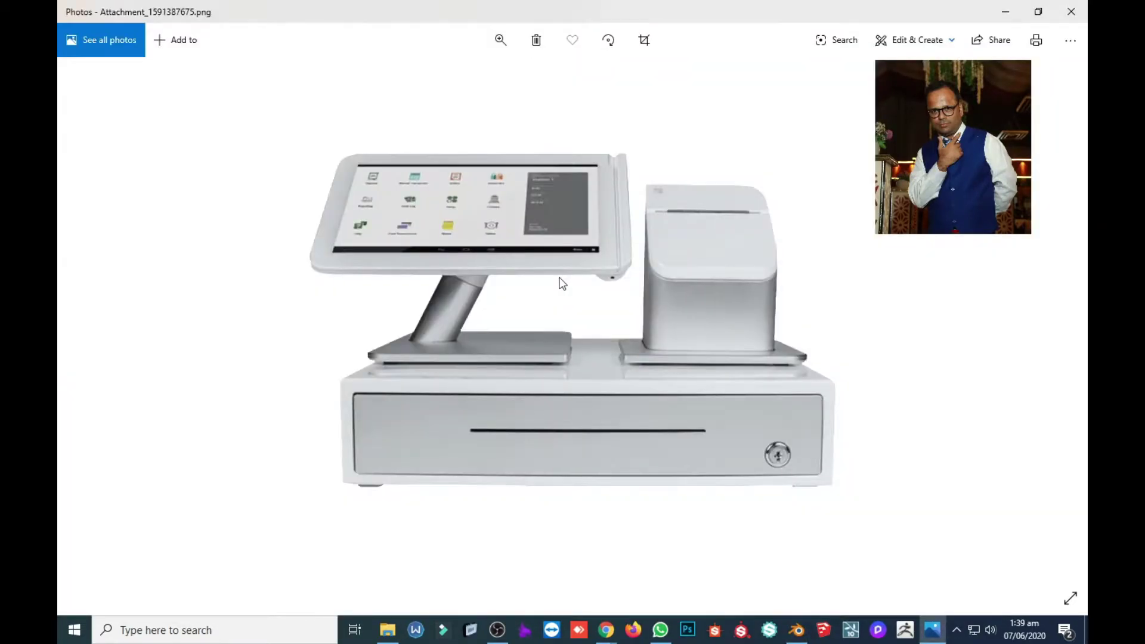
pyautogui.hotkey('alt', 'Tab')
# Step: Add a new cube above the slanted stand and widen it along X
pyautogui.hotkey('shift', 'a')
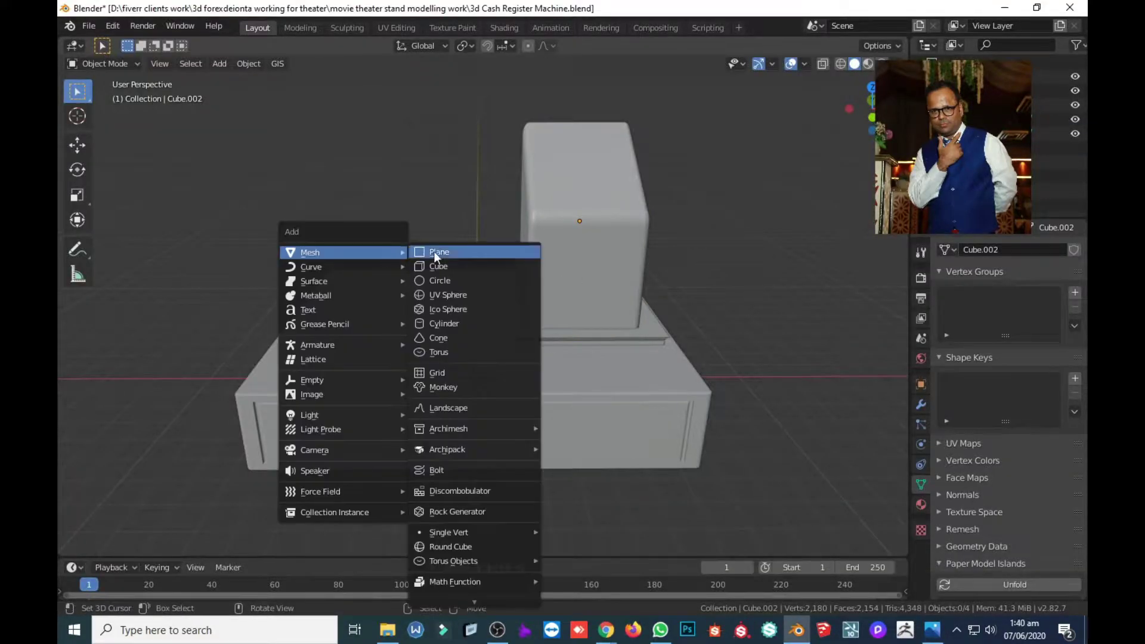
pyautogui.click(434, 252)
pyautogui.click(545, 80)
pyautogui.press('KP_1')
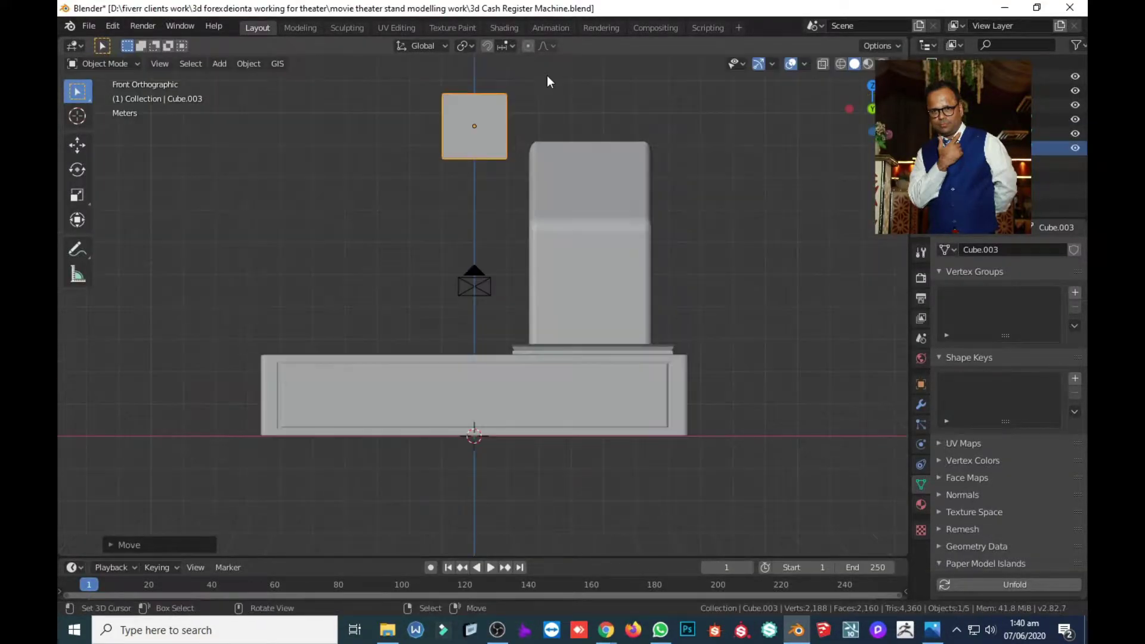
pyautogui.press('g')
pyautogui.press('x')
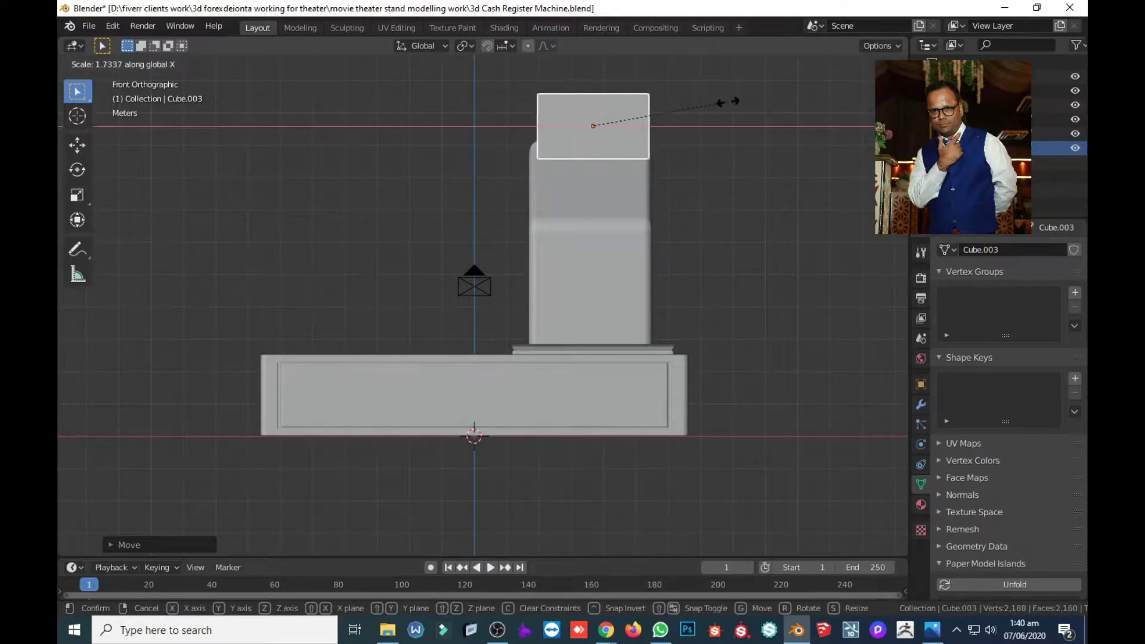
pyautogui.click(737, 102)
# Step: Centre the cube over the stand along X and begin narrowing it on X
pyautogui.press('g')
pyautogui.press('x')
pyautogui.click(745, 100)
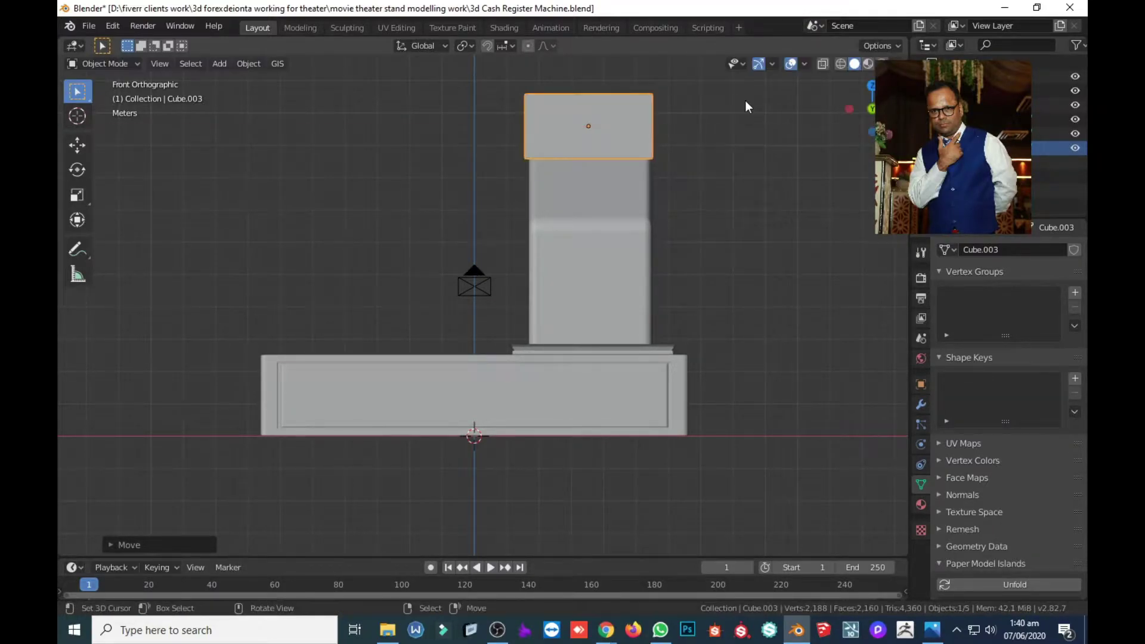
pyautogui.press('KP_3')
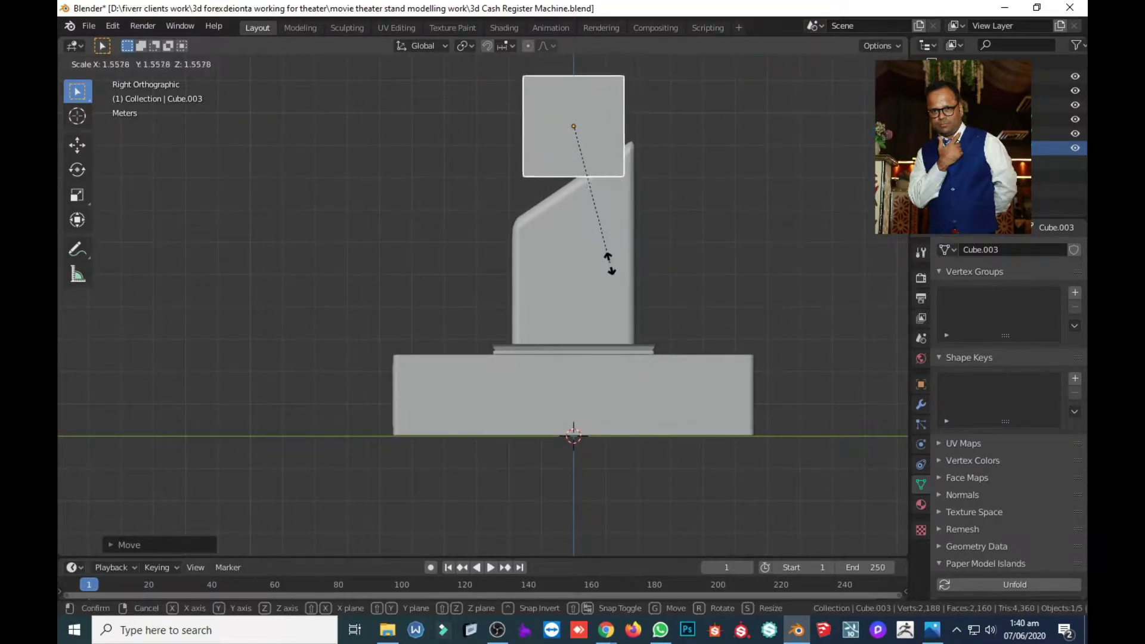
pyautogui.moveTo(619, 291); pyautogui.dragTo(588, 210, button='middle')
pyautogui.scroll(-3, 560, 217)
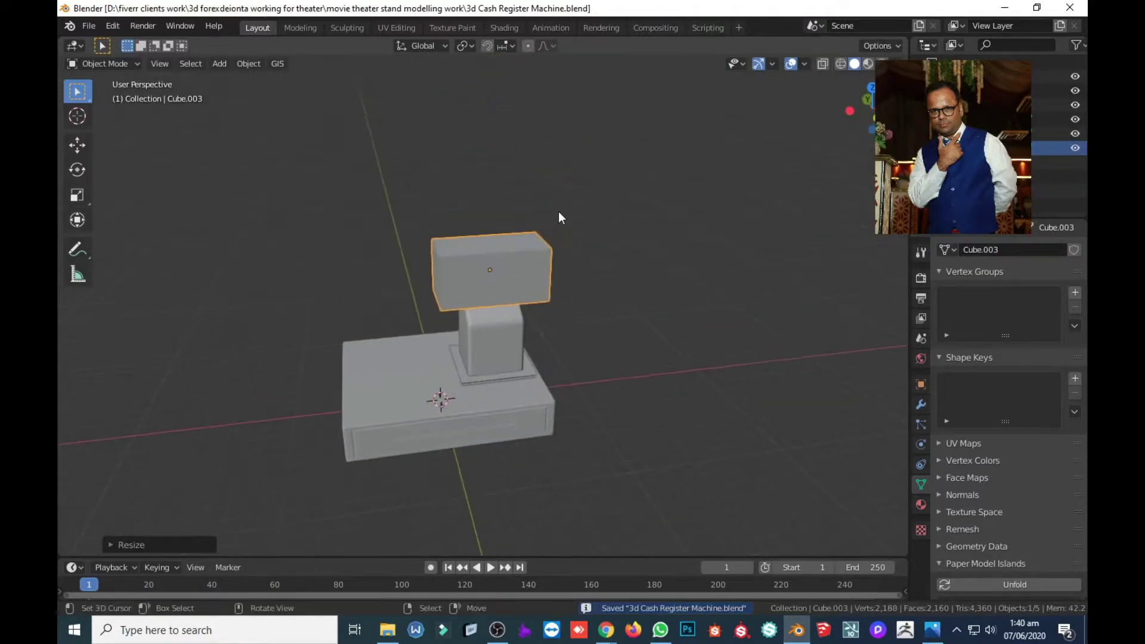
pyautogui.press('KP_1')
pyautogui.scroll(4, 560, 218)
pyautogui.press('s')
pyautogui.press('x')
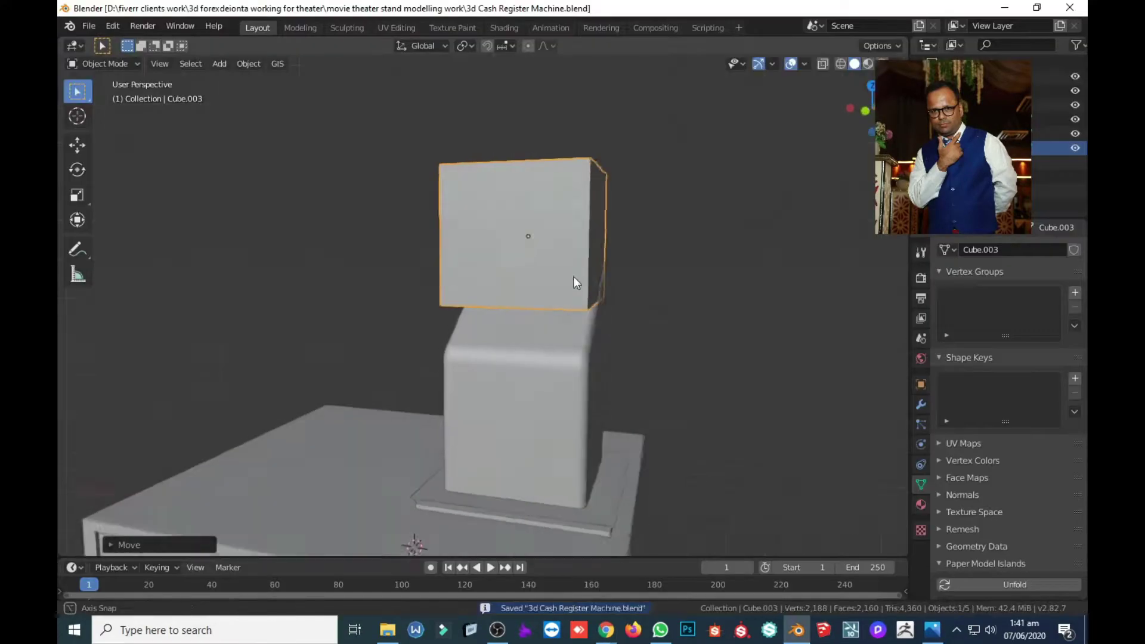
# Step: In wireframe, select a bottom edge of the box and move it vertically
pyautogui.moveTo(576, 282); pyautogui.dragTo(519, 317, button='middle')
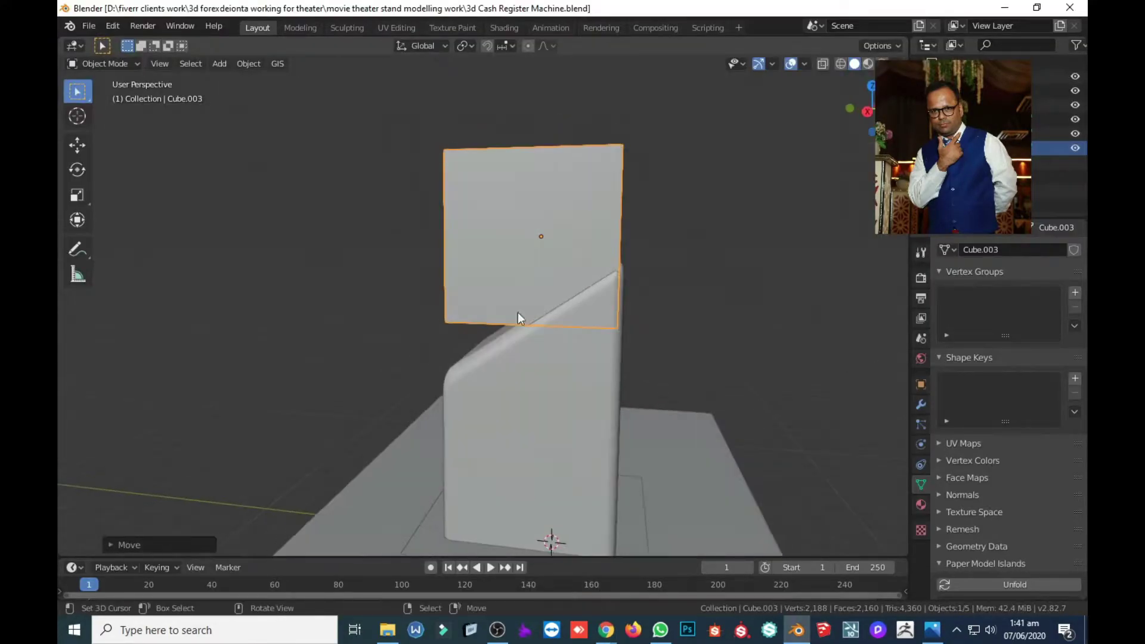
pyautogui.hotkey('shift', 'z')
pyautogui.moveTo(619, 319); pyautogui.dragTo(589, 320, button='middle')
pyautogui.click(591, 329)
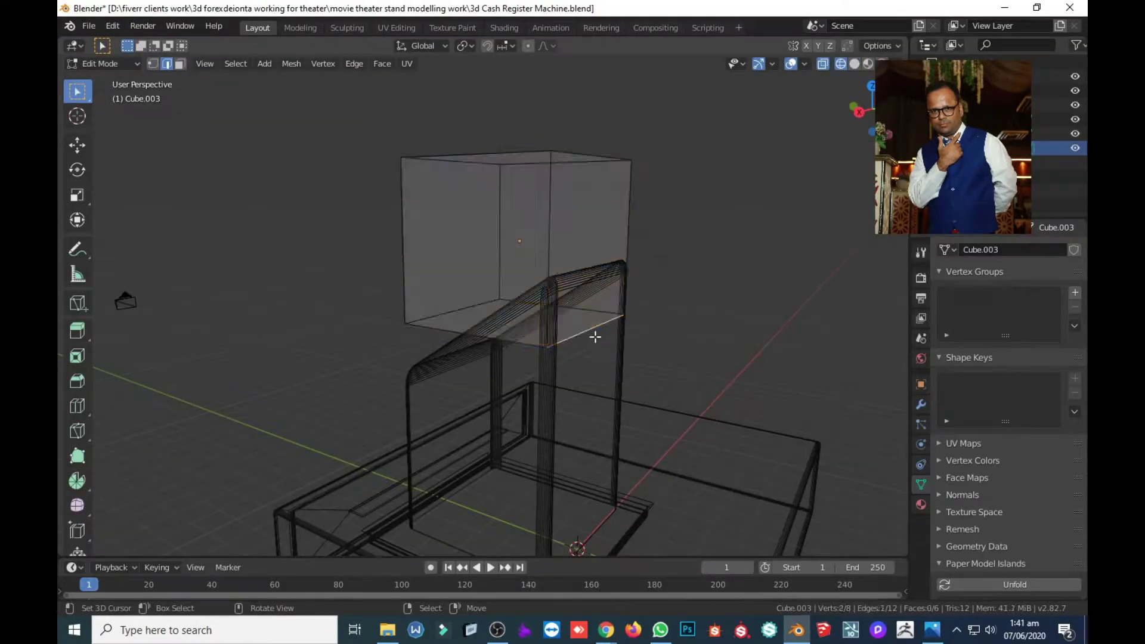
pyautogui.press('g')
pyautogui.press('z')
pyautogui.click(590, 272)
pyautogui.moveTo(578, 143); pyautogui.dragTo(523, 239, button='middle')
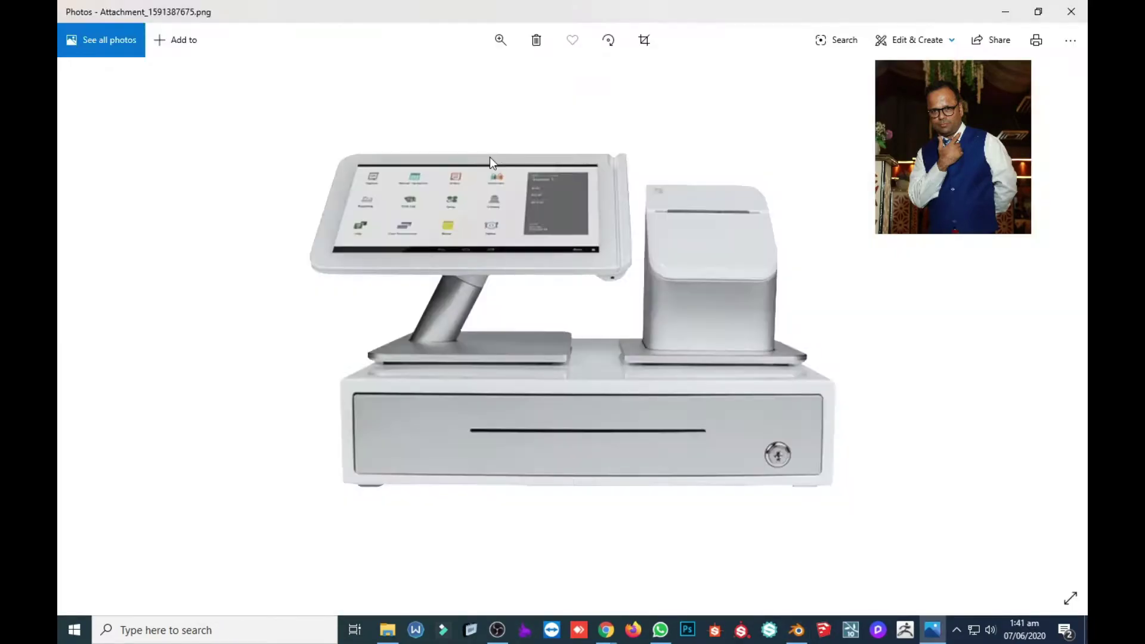
pyautogui.hotkey('shift', 'z')
# Step: Lower the box's edges vertically to flatten it onto the slanted block
pyautogui.moveTo(490, 157); pyautogui.dragTo(499, 286, button='middle')
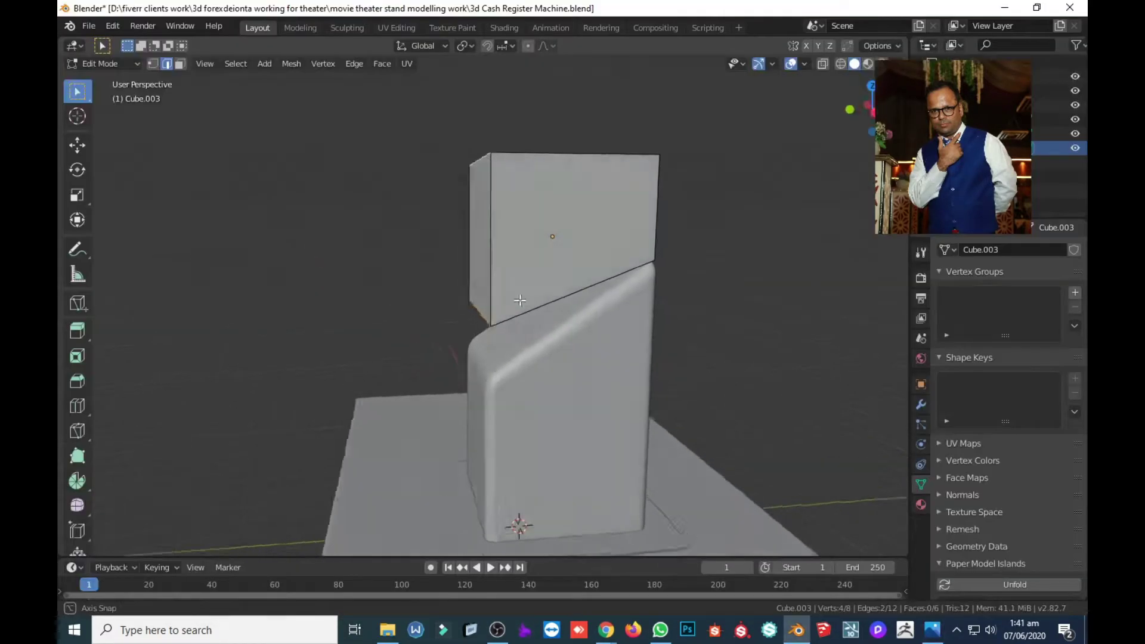
pyautogui.press('g')
pyautogui.press('z')
pyautogui.click(504, 325)
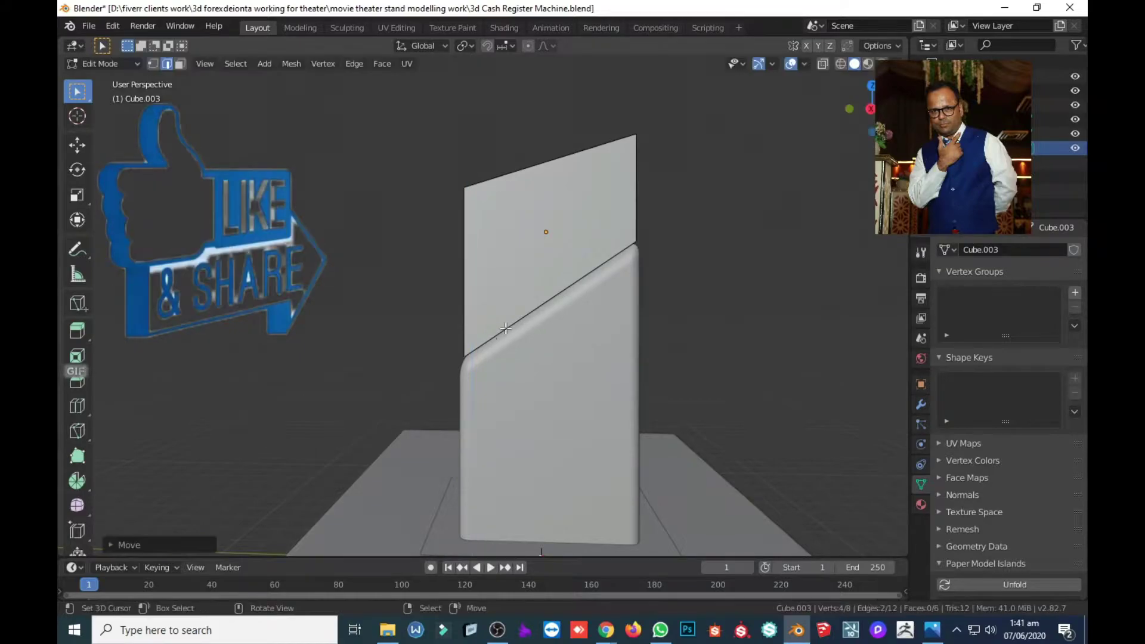
pyautogui.moveTo(504, 325)
pyautogui.mouseDown(button='middle')
pyautogui.moveTo(518, 211)
pyautogui.moveTo(625, 207)
pyautogui.moveTo(426, 298)
pyautogui.mouseUp(button='middle')
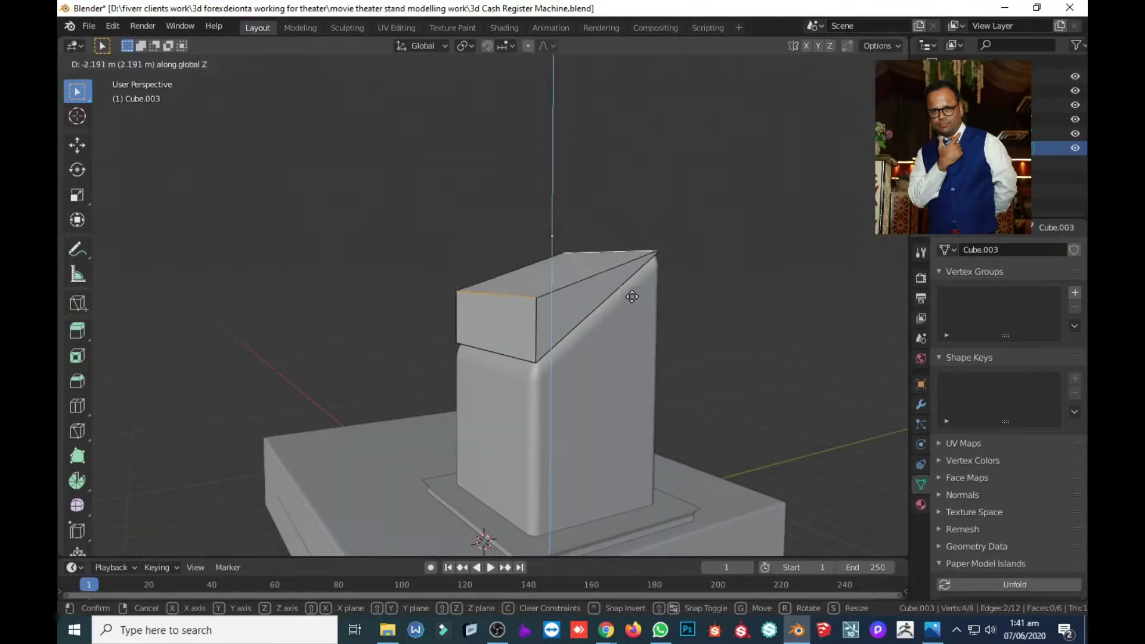
pyautogui.press('g')
pyautogui.press('z')
pyautogui.click(462, 305)
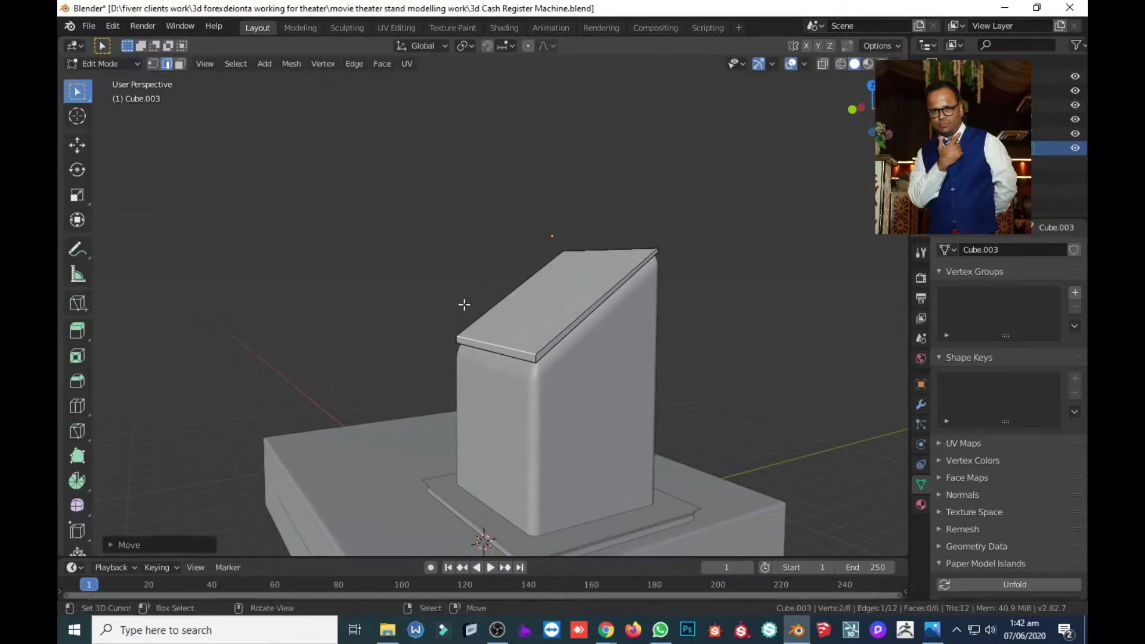
# Step: Lower the slanted edge further into a thin slab and save the file
pyautogui.moveTo(463, 304); pyautogui.dragTo(525, 311, button='middle')
pyautogui.scroll(3, 526, 311)
pyautogui.press('g')
pyautogui.press('z')
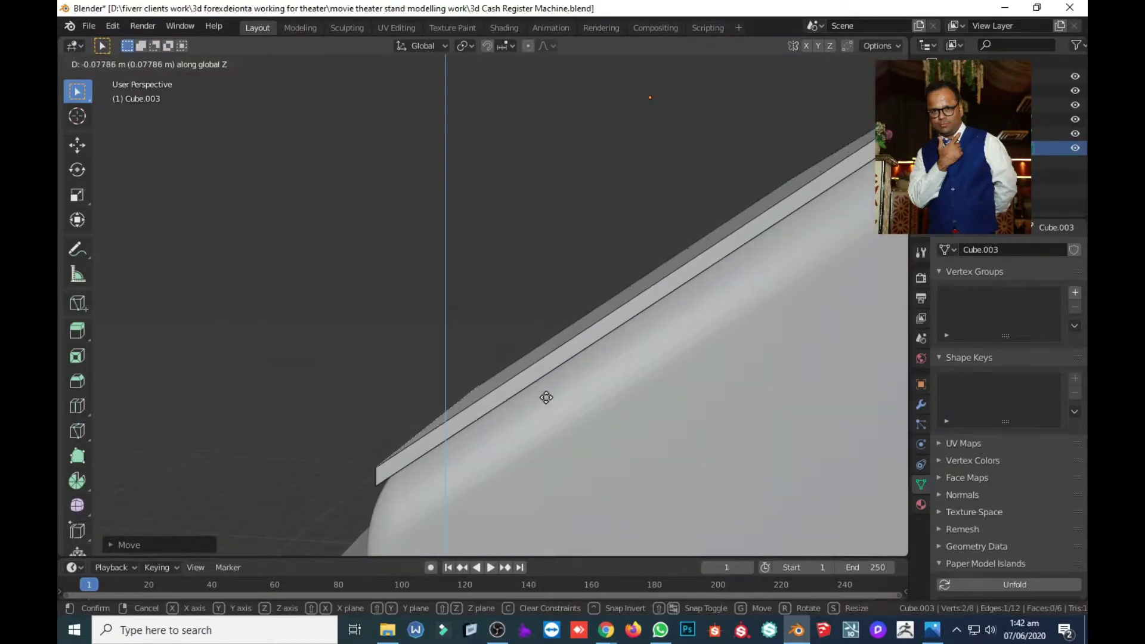
pyautogui.click(547, 397)
pyautogui.scroll(-4, 546, 397)
pyautogui.press('Tab')
pyautogui.hotkey('ctrl', 's')
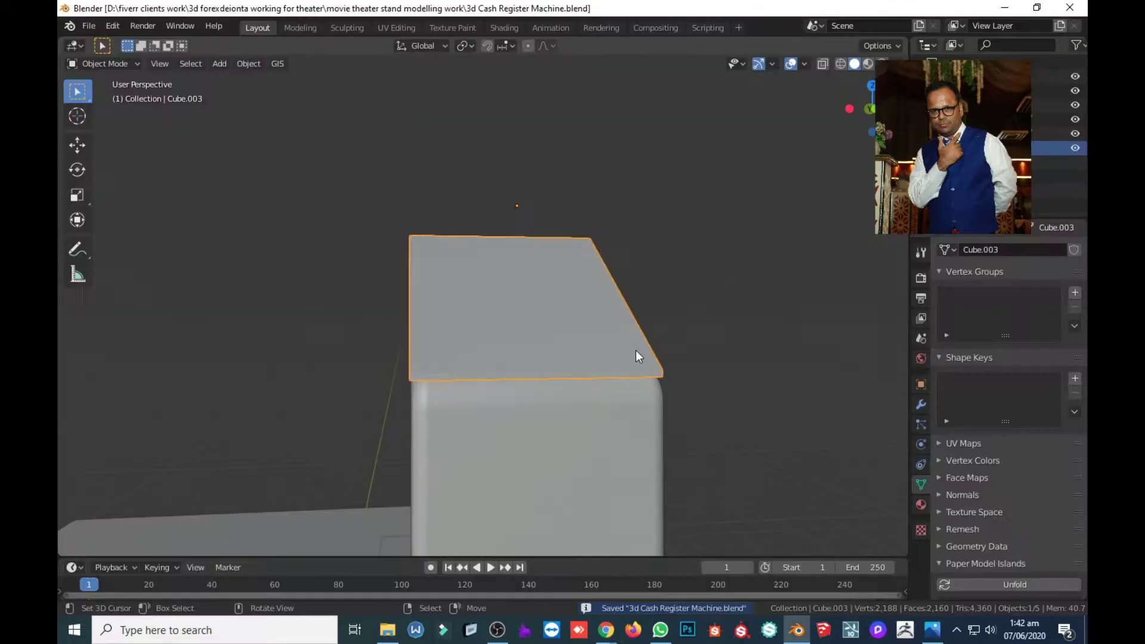
# Step: Select the whole slab, bevel its edges, and return to Object Mode
pyautogui.press('Tab')
pyautogui.moveTo(636, 349); pyautogui.dragTo(602, 346, button='middle')
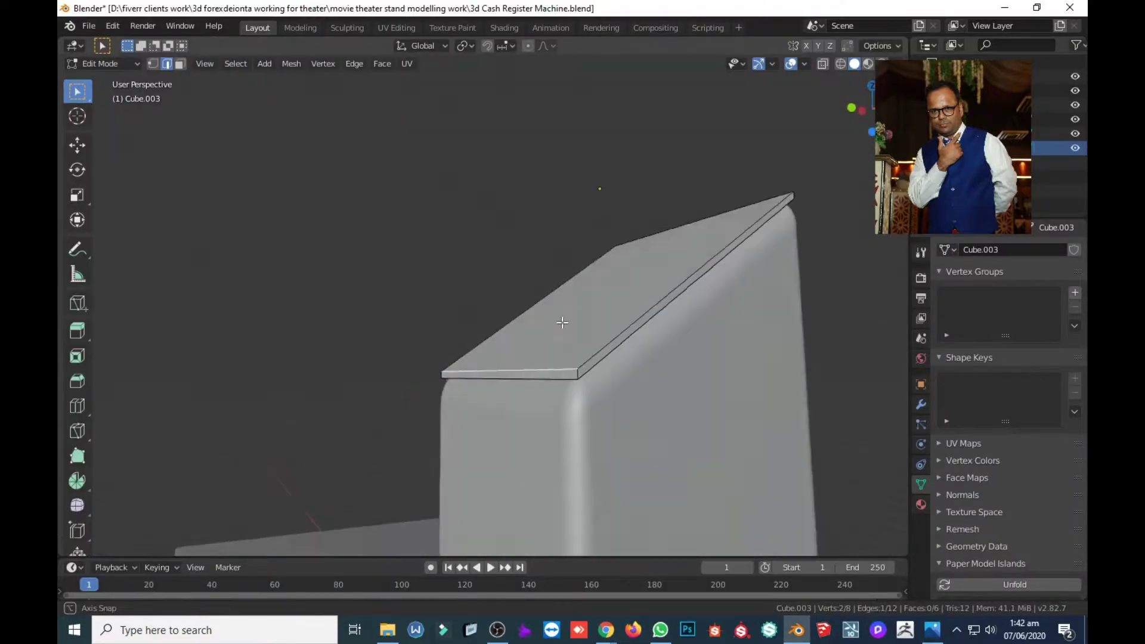
pyautogui.click(599, 370)
pyautogui.moveTo(597, 349); pyautogui.dragTo(366, 243, button='middle')
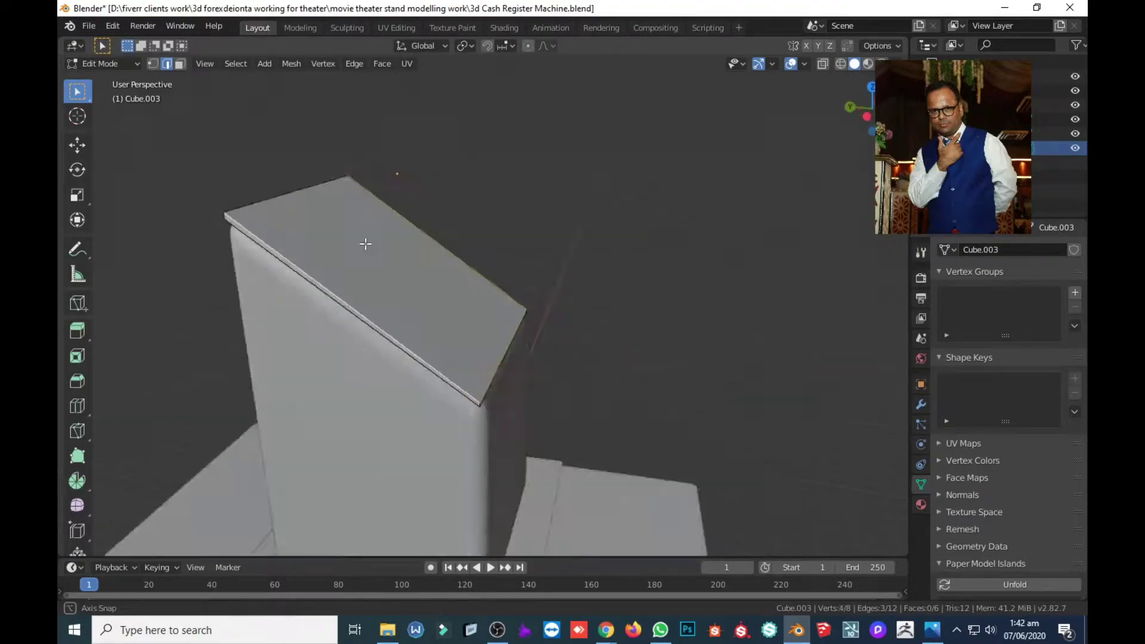
pyautogui.press('a')
pyautogui.moveTo(475, 266); pyautogui.dragTo(614, 361, button='middle')
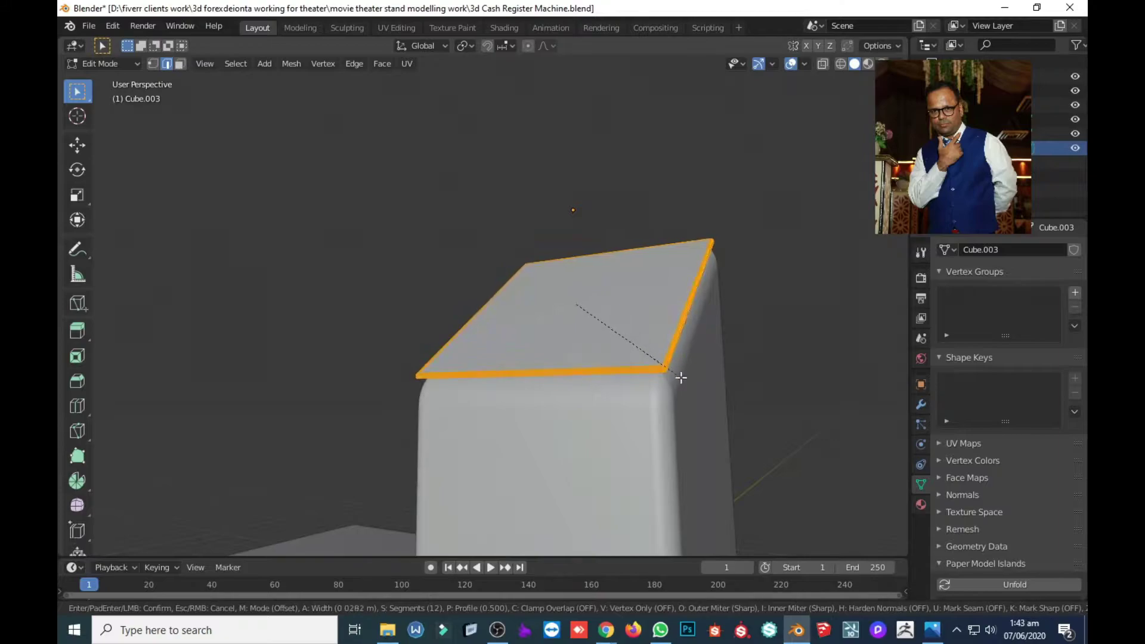
pyautogui.click(630, 357)
pyautogui.moveTo(629, 358); pyautogui.dragTo(580, 373, button='middle')
pyautogui.press('Tab')
pyautogui.press('KP_1')
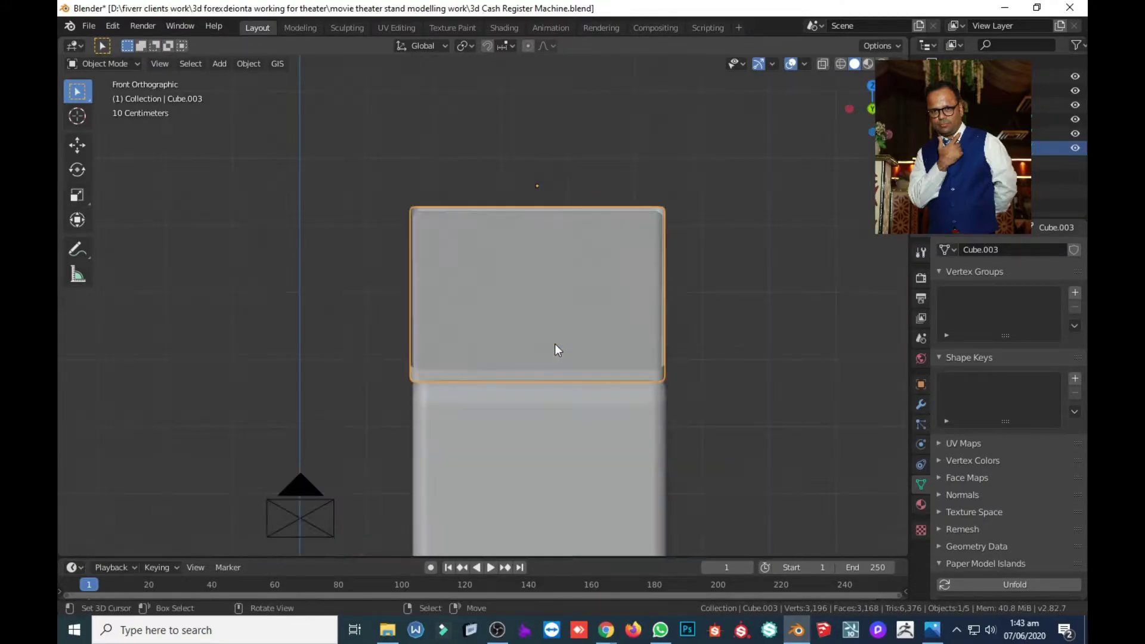
pyautogui.scroll(-3, 500, 326)
pyautogui.moveTo(499, 325)
pyautogui.mouseDown(button='middle')
pyautogui.moveTo(410, 376)
pyautogui.moveTo(468, 314)
pyautogui.mouseUp(button='middle')
# Step: Merge the slab into the stand block and enter Edit Mode on it
pyautogui.press('Delete')
pyautogui.click(468, 314)
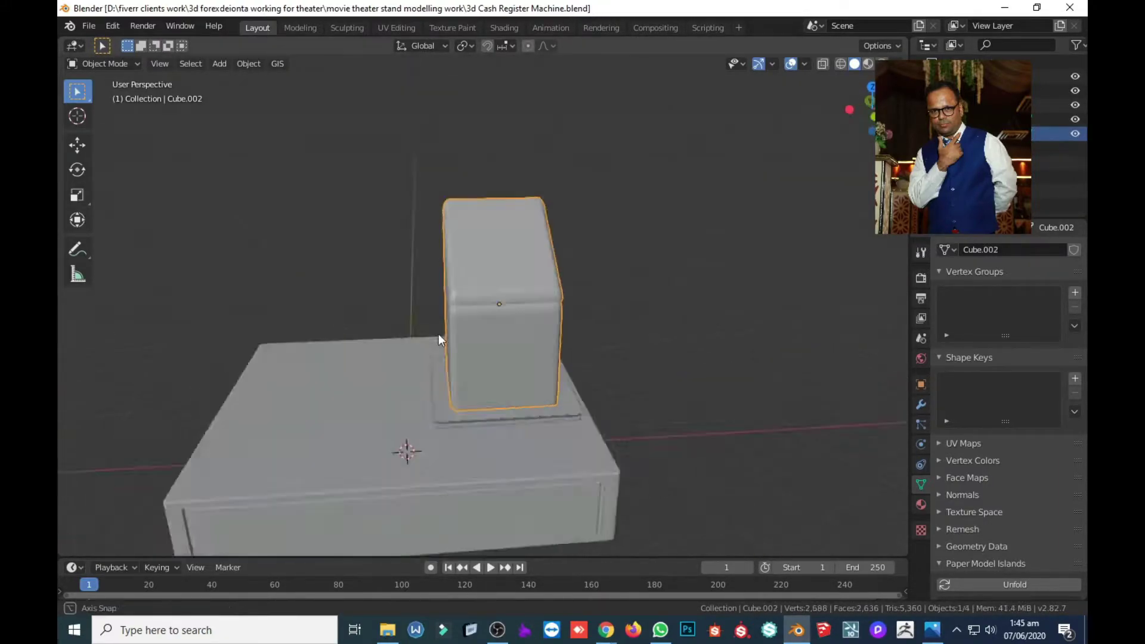
pyautogui.moveTo(404, 449); pyautogui.dragTo(539, 353, button='middle')
pyautogui.press('Tab')
pyautogui.scroll(4, 439, 440)
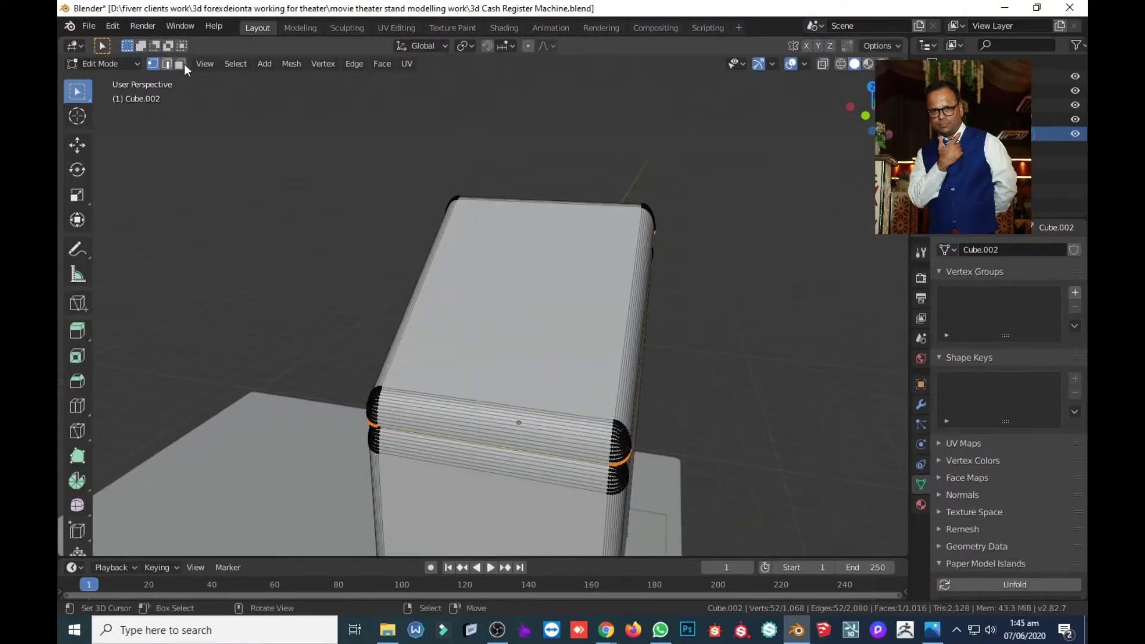
pyautogui.moveTo(440, 439); pyautogui.dragTo(721, 477, button='middle')
# Step: Extrude the block's top face in place and shrink it
pyautogui.press('s')
pyautogui.press('x')
pyautogui.press('Escape')
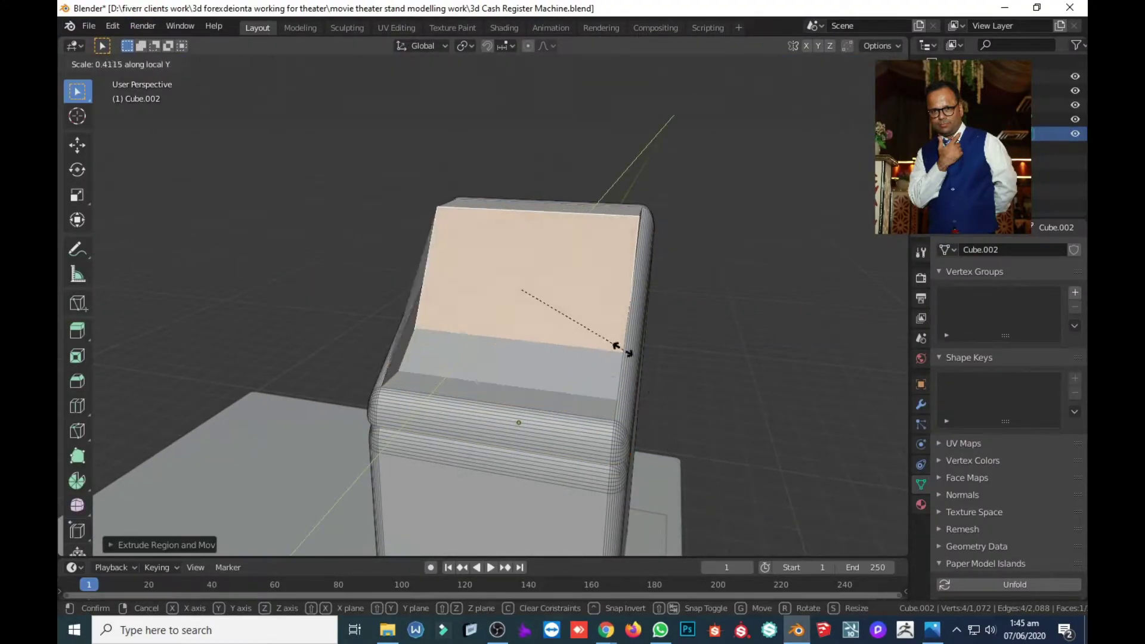
pyautogui.press('Escape')
pyautogui.press('KP_3')
pyautogui.press('s')
pyautogui.press('Escape')
pyautogui.moveTo(698, 406); pyautogui.dragTo(568, 325, button='middle')
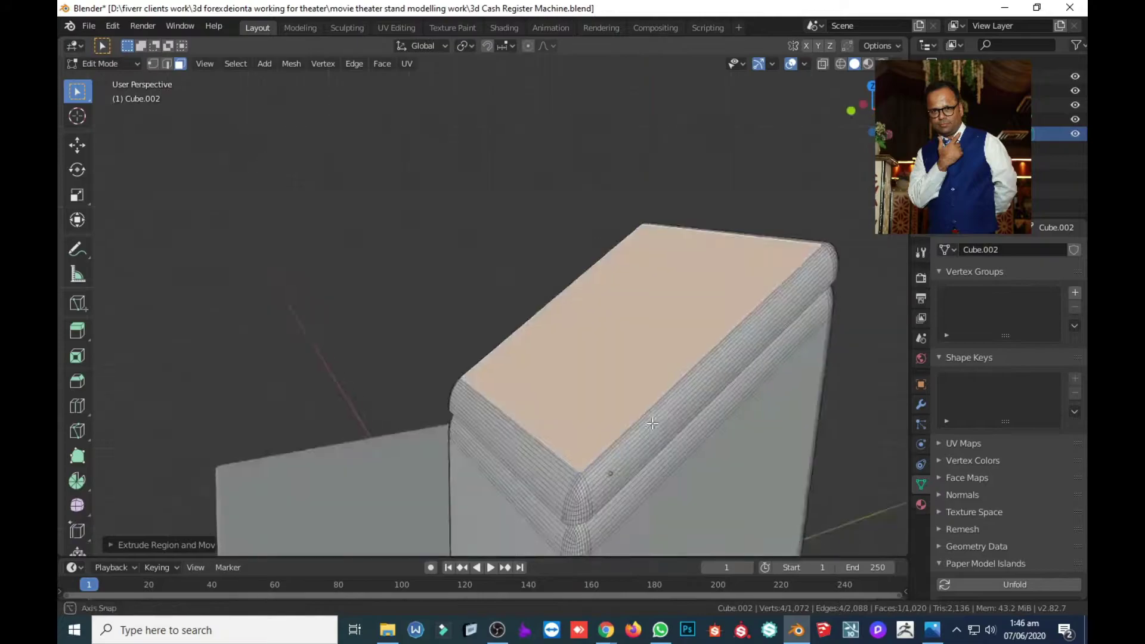
pyautogui.press('s')
pyautogui.click(568, 326)
# Step: Narrow the top face along X into a thin strip
pyautogui.press('s')
pyautogui.press('x')
pyautogui.click(841, 484)
pyautogui.scroll(4, 842, 485)
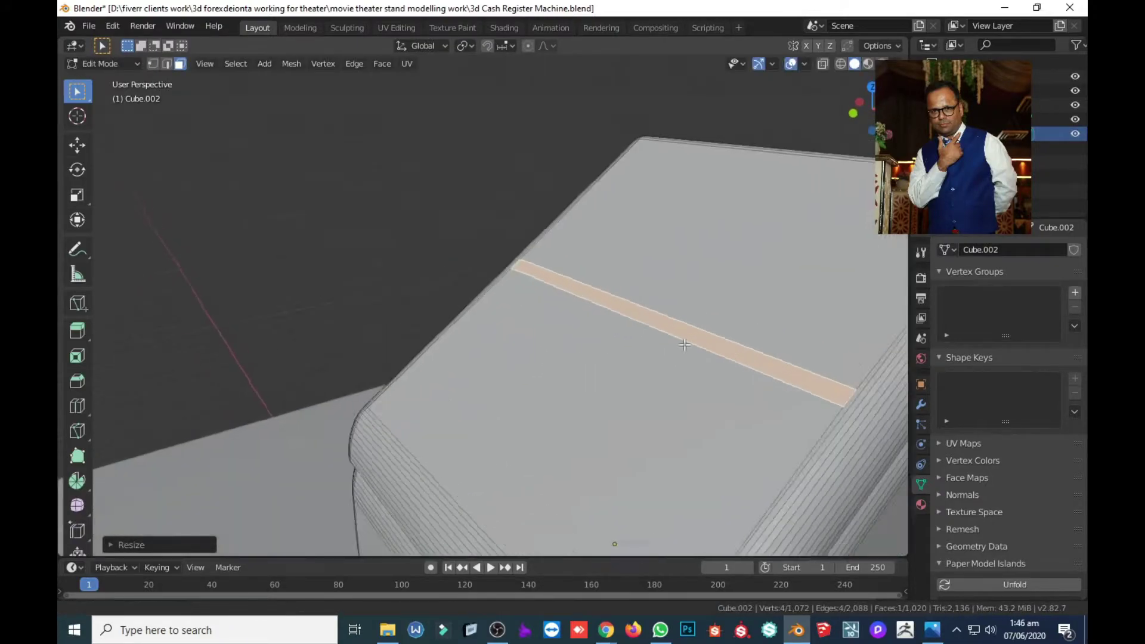
pyautogui.moveTo(716, 418); pyautogui.dragTo(460, 350, button='middle')
pyautogui.scroll(2, 567, 385)
pyautogui.scroll(-2, 460, 351)
# Step: Bevel the edges around the strip to form the recessed paper slot
pyautogui.hotkey('ctrl', 'b')
pyautogui.click(353, 499)
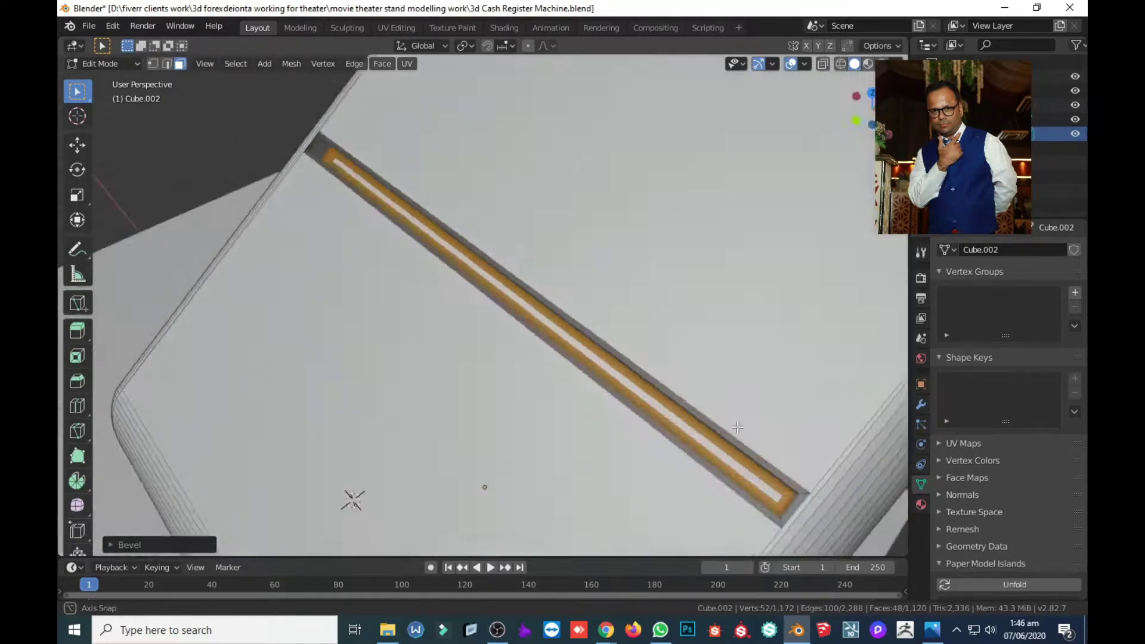
pyautogui.moveTo(352, 499)
pyautogui.mouseDown(button='middle')
pyautogui.moveTo(680, 368)
pyautogui.moveTo(589, 469)
pyautogui.mouseUp(button='middle')
pyautogui.click(679, 367)
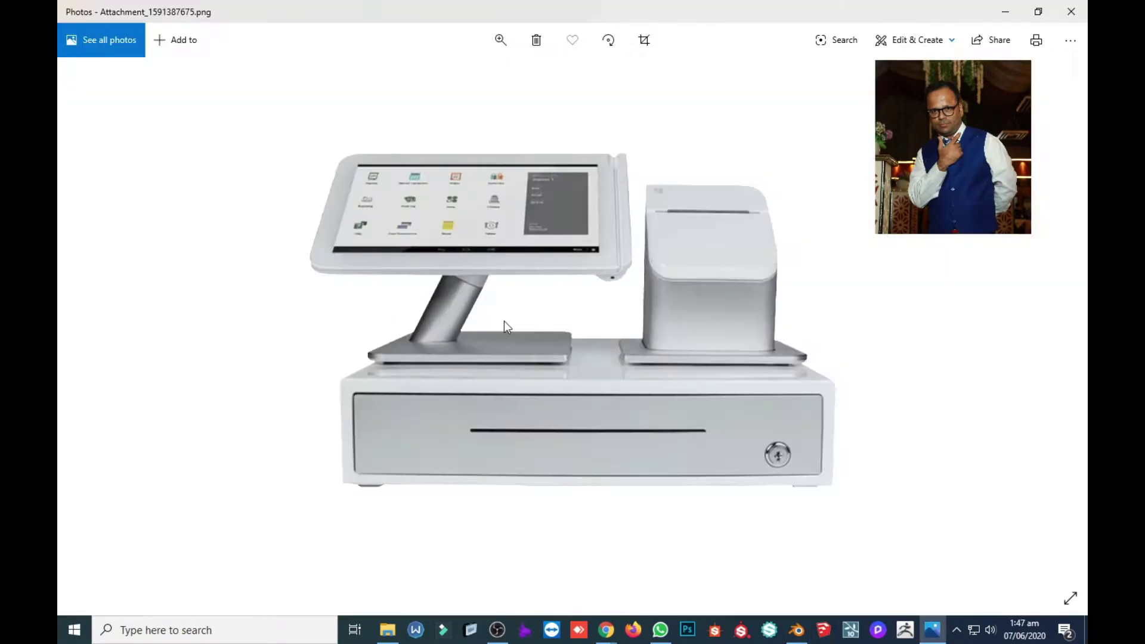
# Step: Save the file and orbit to view the whole register model
pyautogui.scroll(-4, 383, 358)
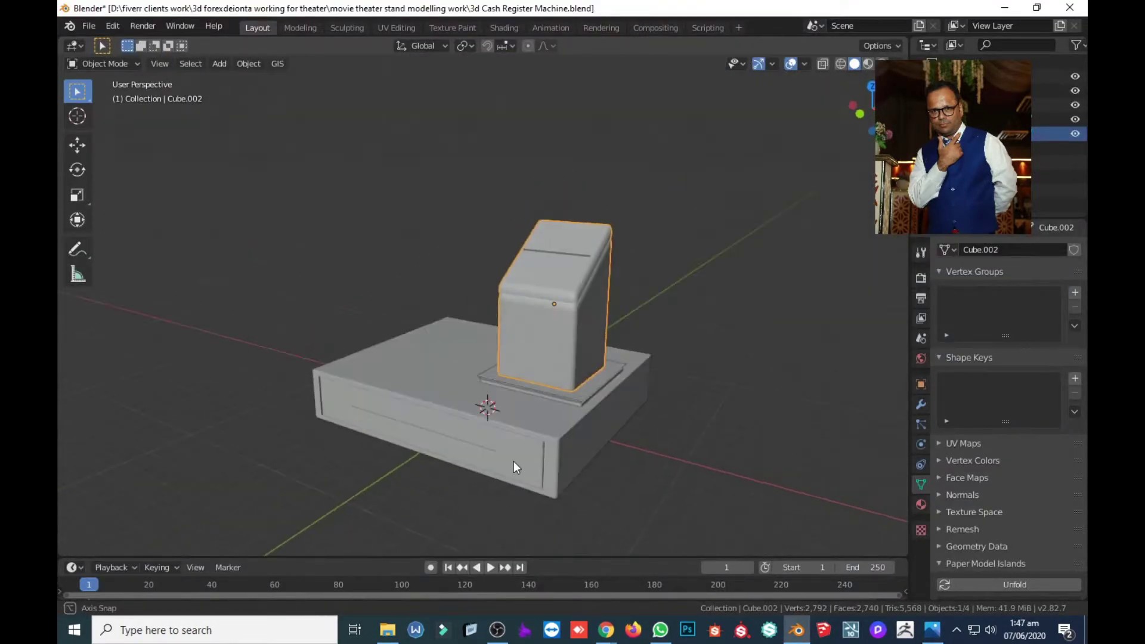
pyautogui.hotkey('ctrl', 's')
pyautogui.moveTo(514, 465)
pyautogui.mouseDown(button='middle')
pyautogui.moveTo(509, 335)
pyautogui.moveTo(561, 424)
pyautogui.mouseUp(button='middle')
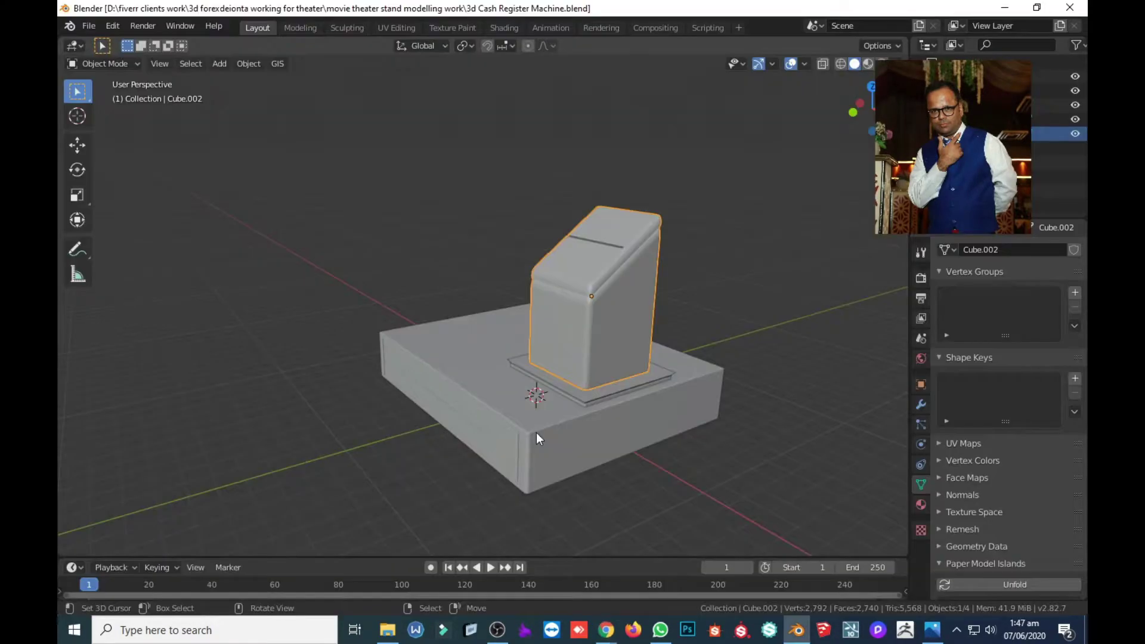
pyautogui.moveTo(536, 432)
pyautogui.mouseDown(button='middle')
pyautogui.moveTo(464, 361)
pyautogui.moveTo(605, 328)
pyautogui.moveTo(453, 330)
pyautogui.mouseUp(button='middle')
pyautogui.scroll(5, 436, 190)
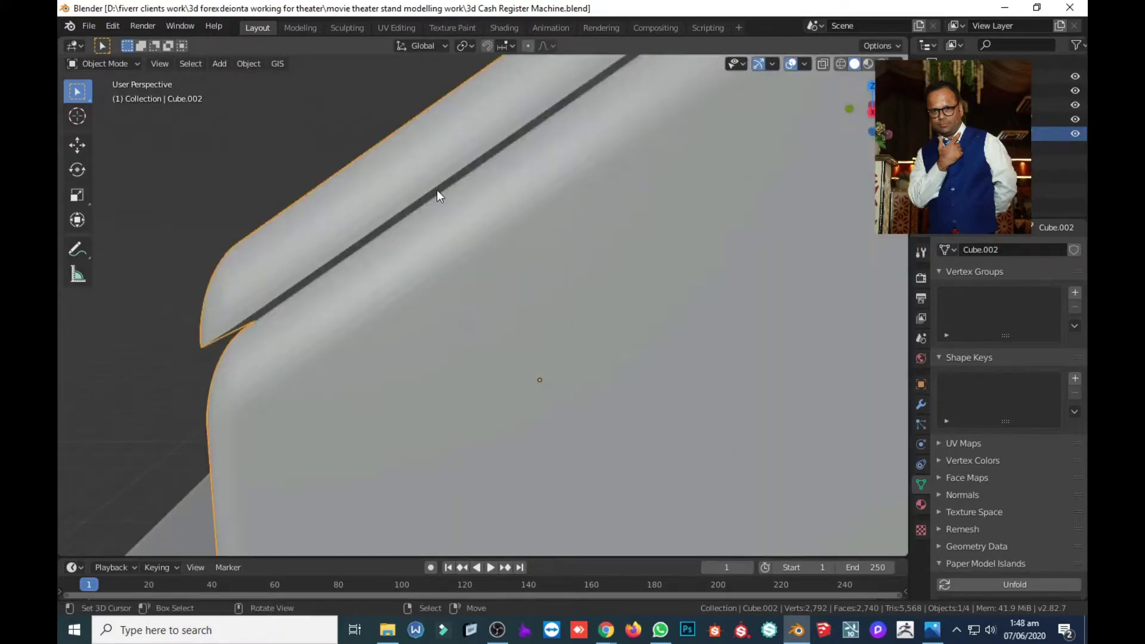
# Step: Separate the slanted top cap into its own object and move it vertically along Z
pyautogui.press('Tab')
pyautogui.click(417, 222)
pyautogui.press('Tab')
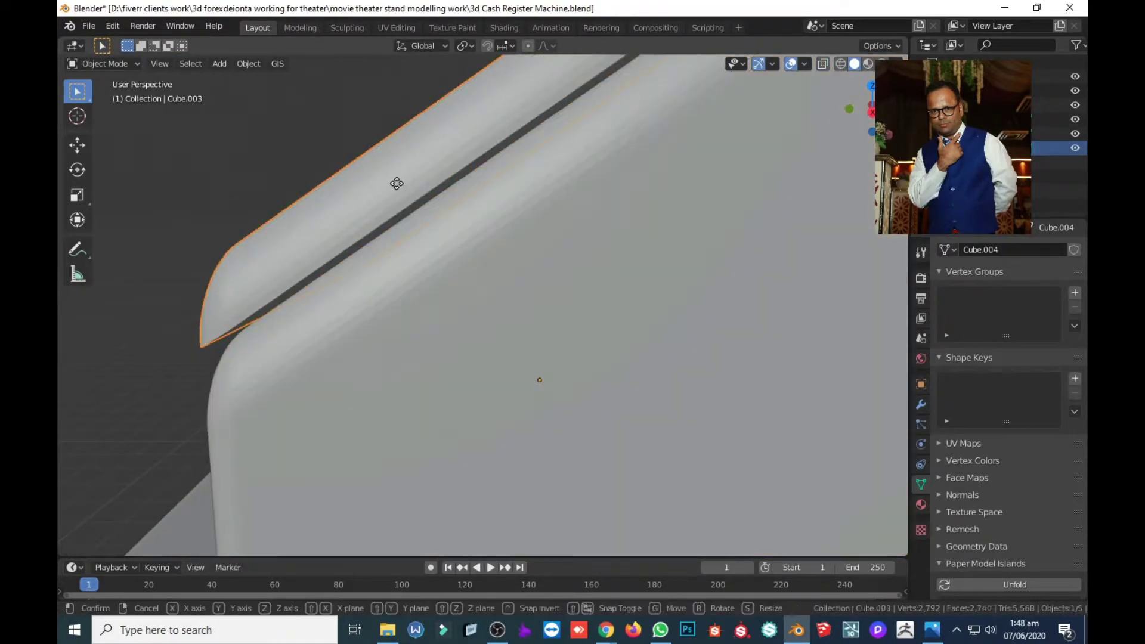
pyautogui.press('g')
pyautogui.press('z')
pyautogui.click(501, 537)
# Step: Orbit the model and compare it against the cash-register reference photo
pyautogui.scroll(-5, 560, 180)
pyautogui.scroll(-3, 550, 228)
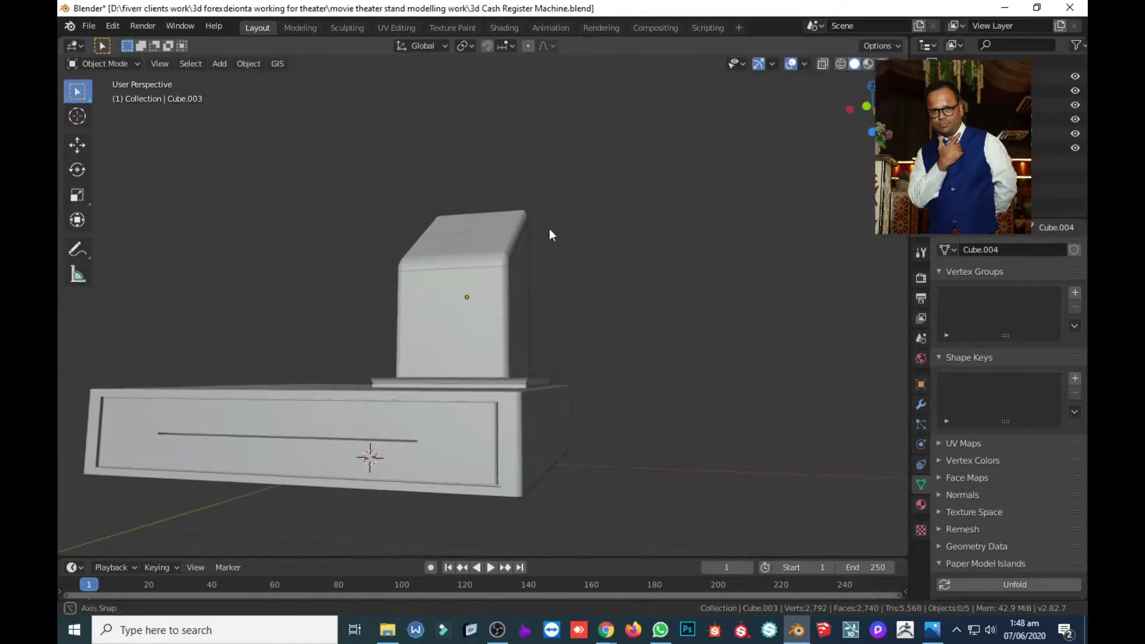
pyautogui.moveTo(549, 228); pyautogui.dragTo(472, 293, button='middle')
pyautogui.hotkey('alt', 'Tab')
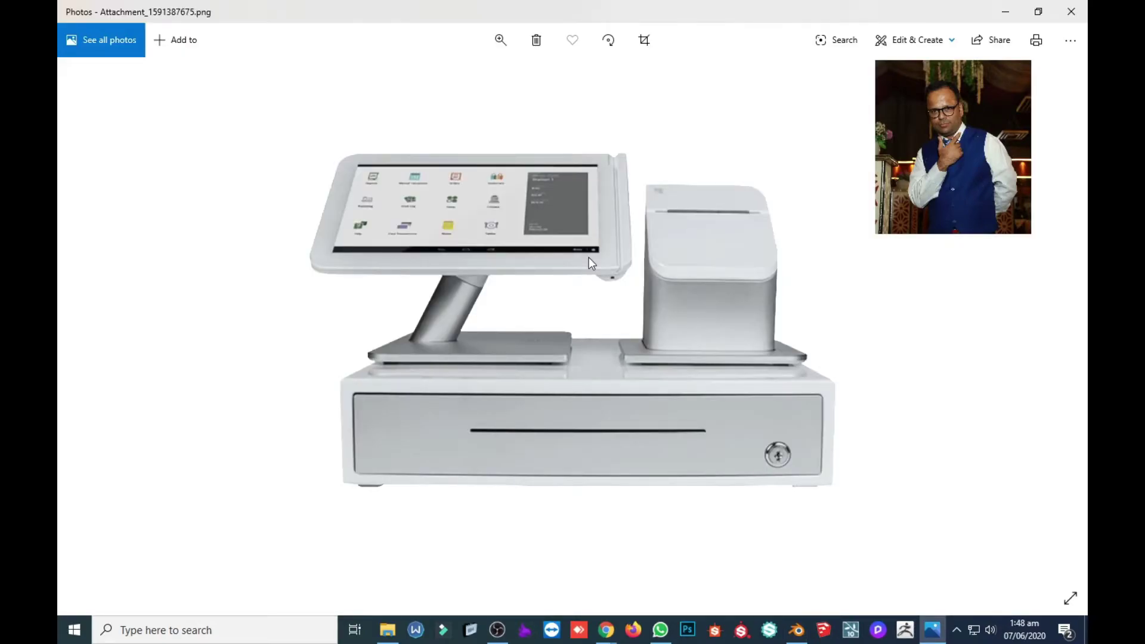
pyautogui.hotkey('alt', 'Tab')
# Step: Widen the drawer base along the X axis
pyautogui.press('s')
pyautogui.press('x')
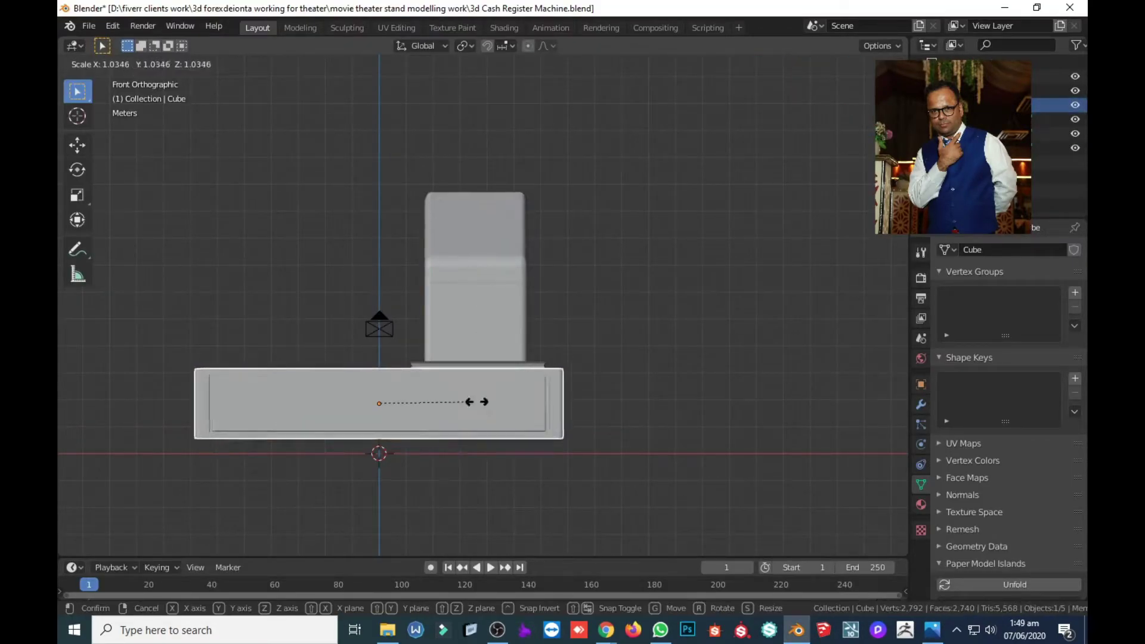
pyautogui.click(774, 399)
pyautogui.hotkey('shift', 'z')
pyautogui.moveTo(774, 398); pyautogui.dragTo(424, 277, button='middle')
# Step: Select the upright block with its plate and scale them larger in front view
pyautogui.click(483, 234)
pyautogui.press('KP_1')
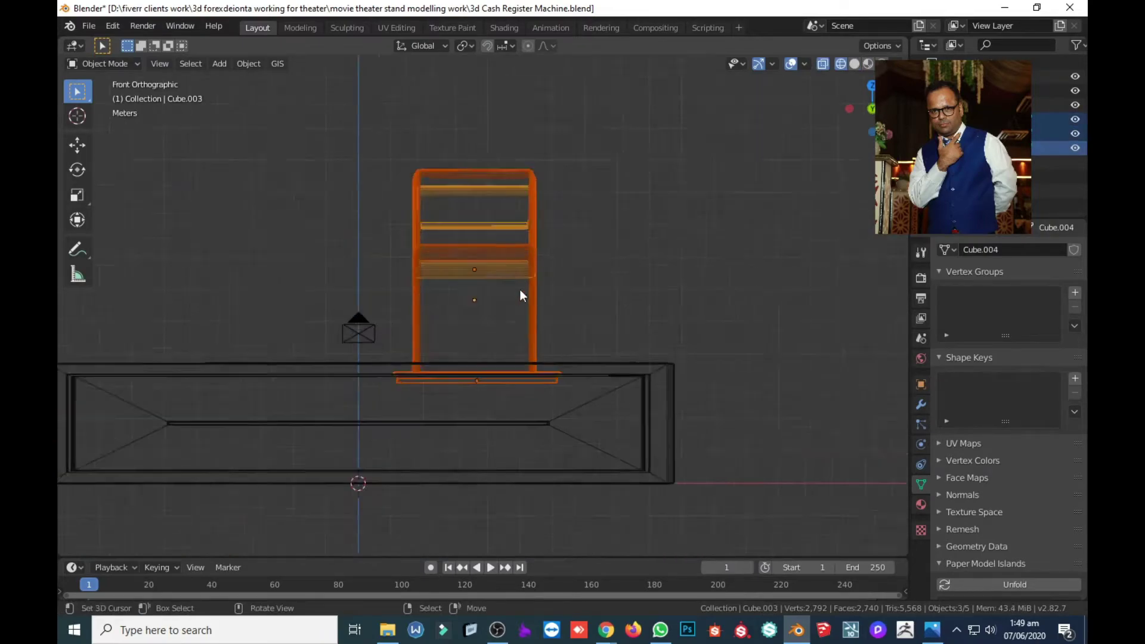
pyautogui.press('g')
pyautogui.click(374, 284)
pyautogui.hotkey('shift', 'z')
pyautogui.moveTo(375, 285)
pyautogui.mouseDown(button='middle')
pyautogui.moveTo(478, 322)
pyautogui.moveTo(501, 396)
pyautogui.mouseUp(button='middle')
pyautogui.press('KP_1')
pyautogui.press('s')
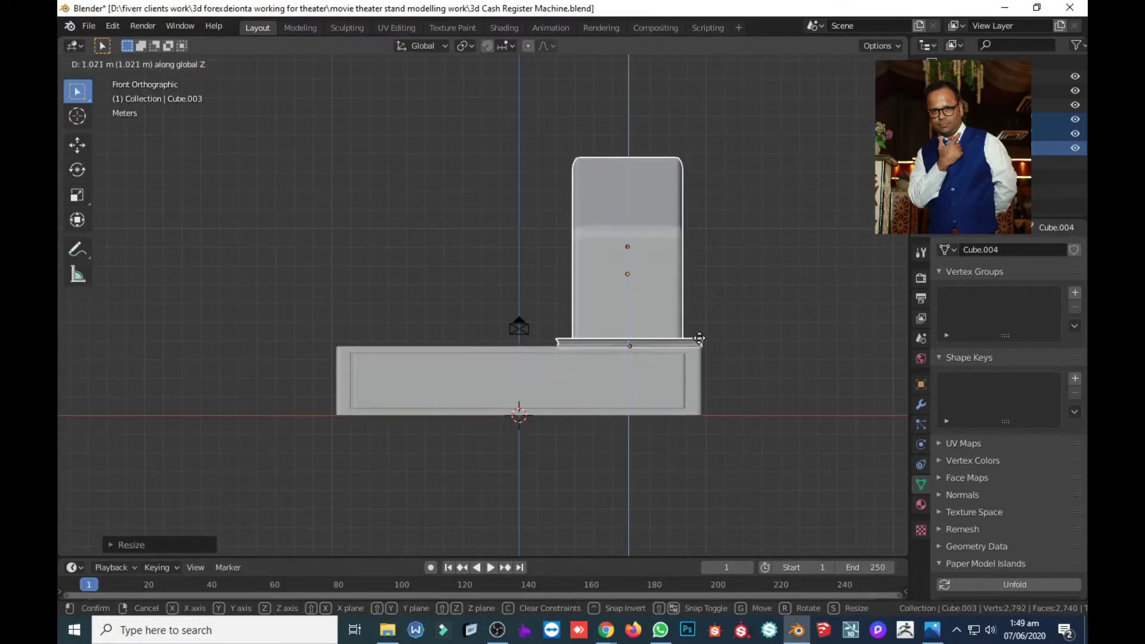
pyautogui.click(702, 352)
# Step: Save, enlarge the base plate, and save again
pyautogui.scroll(3, 381, 317)
pyautogui.scroll(2, 432, 329)
pyautogui.scroll(2, 452, 346)
pyautogui.hotkey('ctrl', 's')
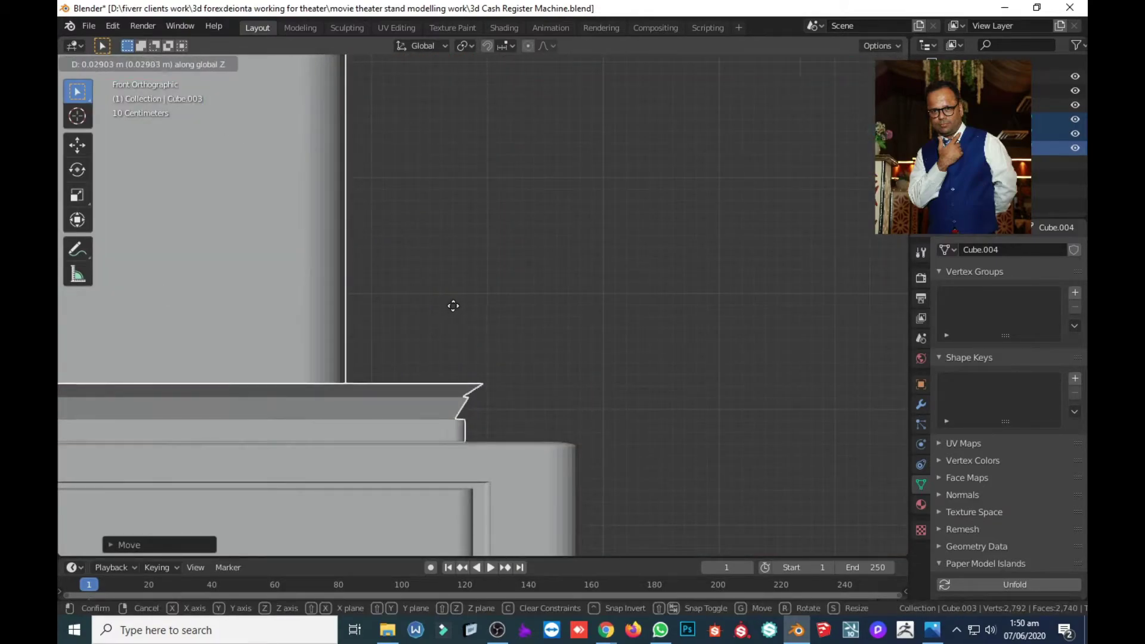
pyautogui.scroll(-5, 539, 370)
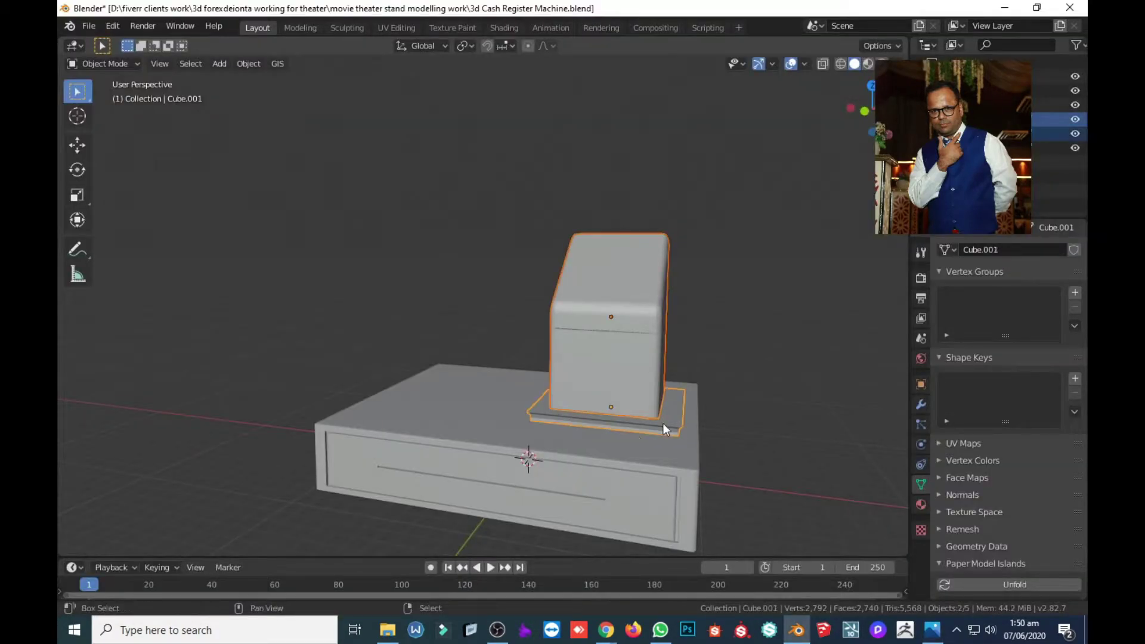
pyautogui.press('s')
pyautogui.click(553, 423)
pyautogui.hotkey('ctrl', 's')
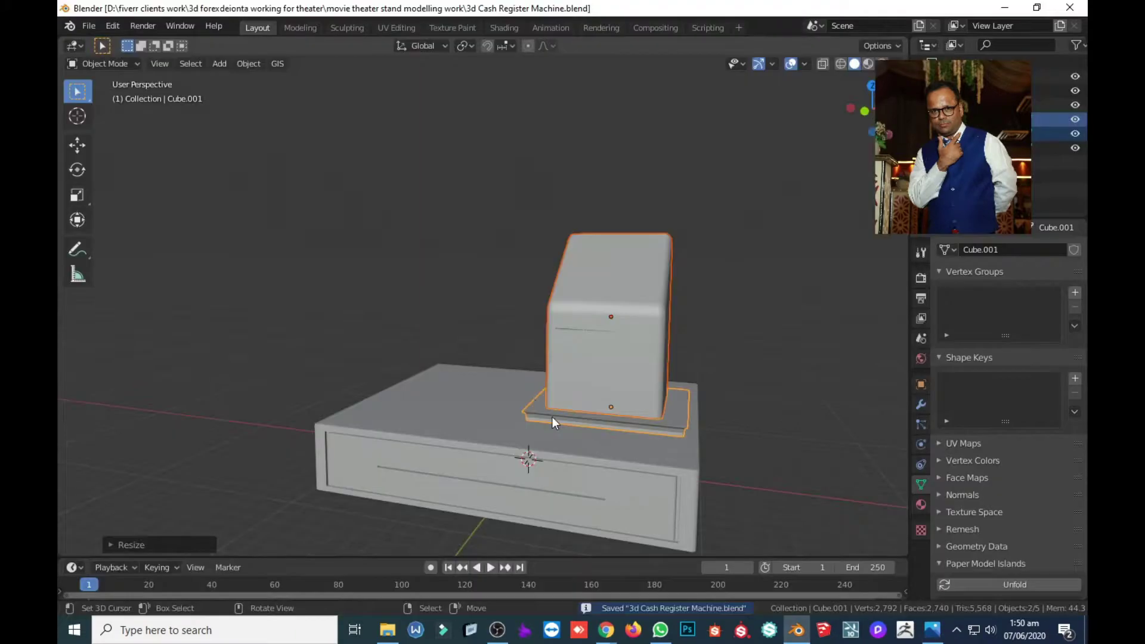
# Step: Check the reference photo from front view and select the printer block frame
pyautogui.press('KP_1')
pyautogui.scroll(-2, 475, 255)
pyautogui.hotkey('alt', 'Tab')
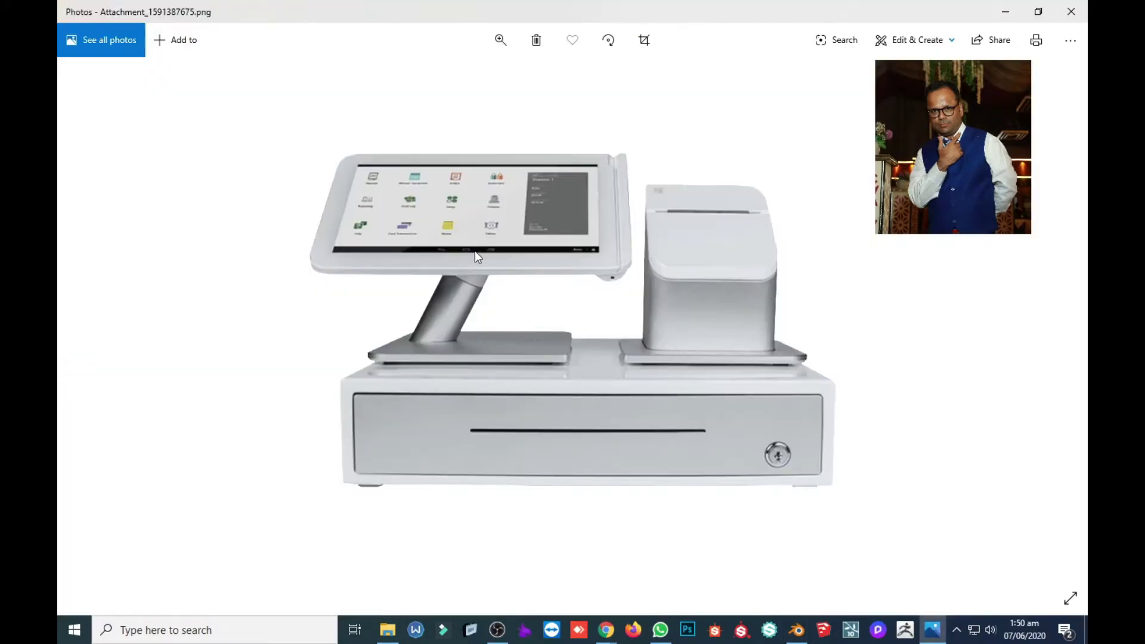
pyautogui.hotkey('alt', 'Tab')
pyautogui.click(557, 345)
pyautogui.click(567, 304)
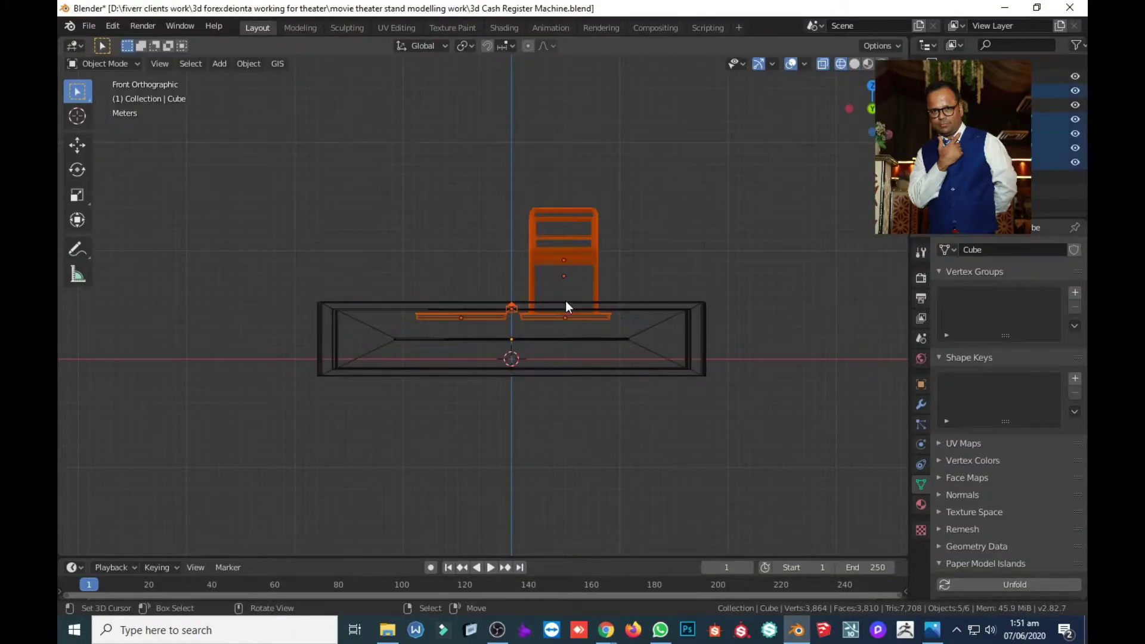
pyautogui.scroll(3, 567, 304)
# Step: Raise the printer block along Z and set it down on the right of the base
pyautogui.press('g')
pyautogui.press('z')
pyautogui.click(593, 374)
pyautogui.scroll(-5, 578, 302)
pyautogui.scroll(3, 469, 299)
pyautogui.press('g')
pyautogui.click(583, 294)
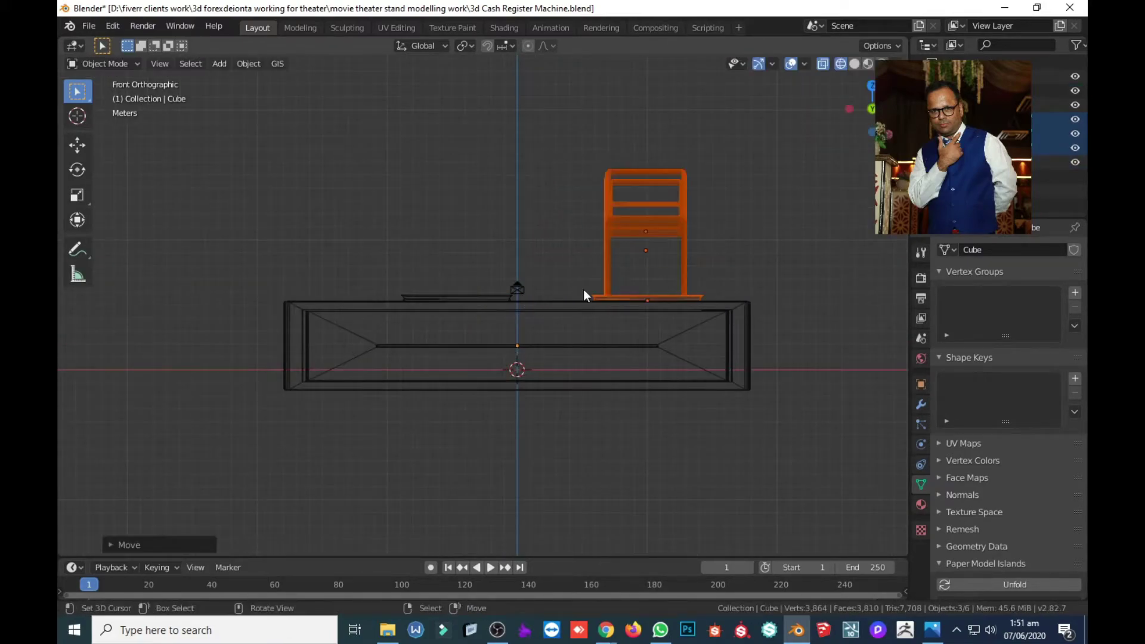
pyautogui.press('s')
pyautogui.press('Escape')
# Step: Select the thin plate on the base before switching windows
pyautogui.scroll(3, 410, 345)
pyautogui.scroll(-4, 561, 347)
pyautogui.click(561, 347)
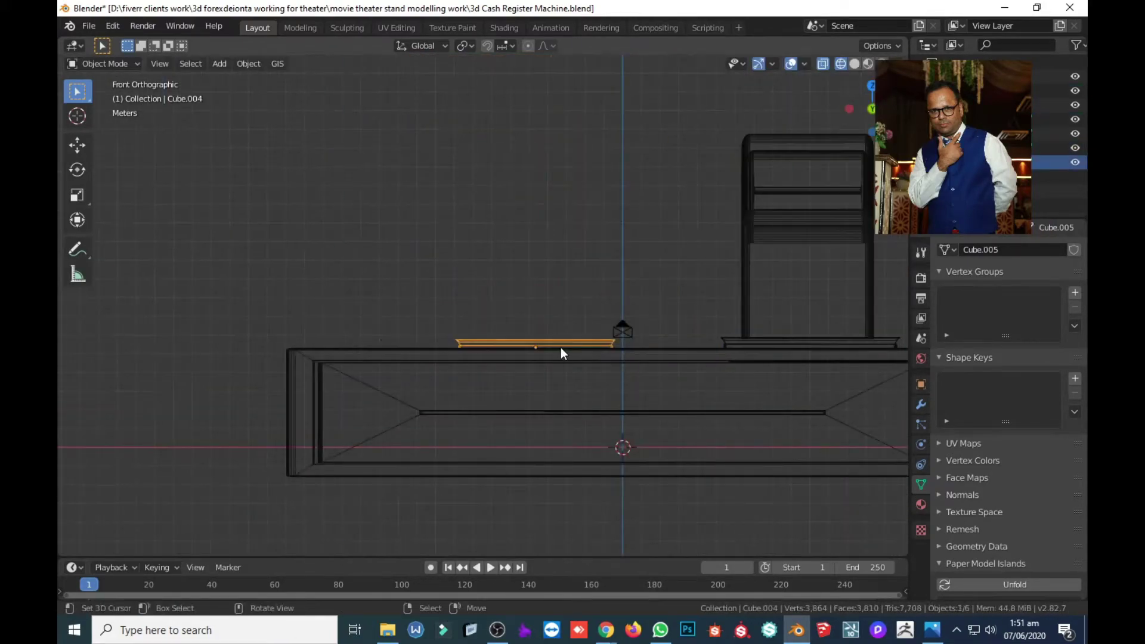
pyautogui.hotkey('alt', 'Tab')
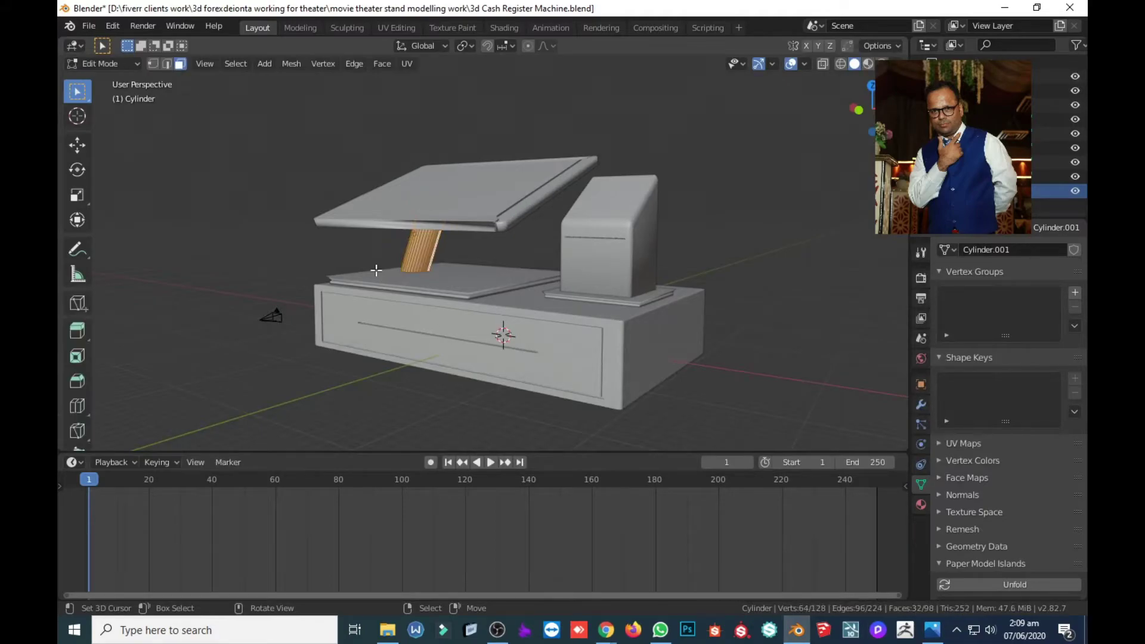
# Step: Turn the bottom area into a Shader Editor and insert a Mix Shader before the output
pyautogui.press('KP_1')
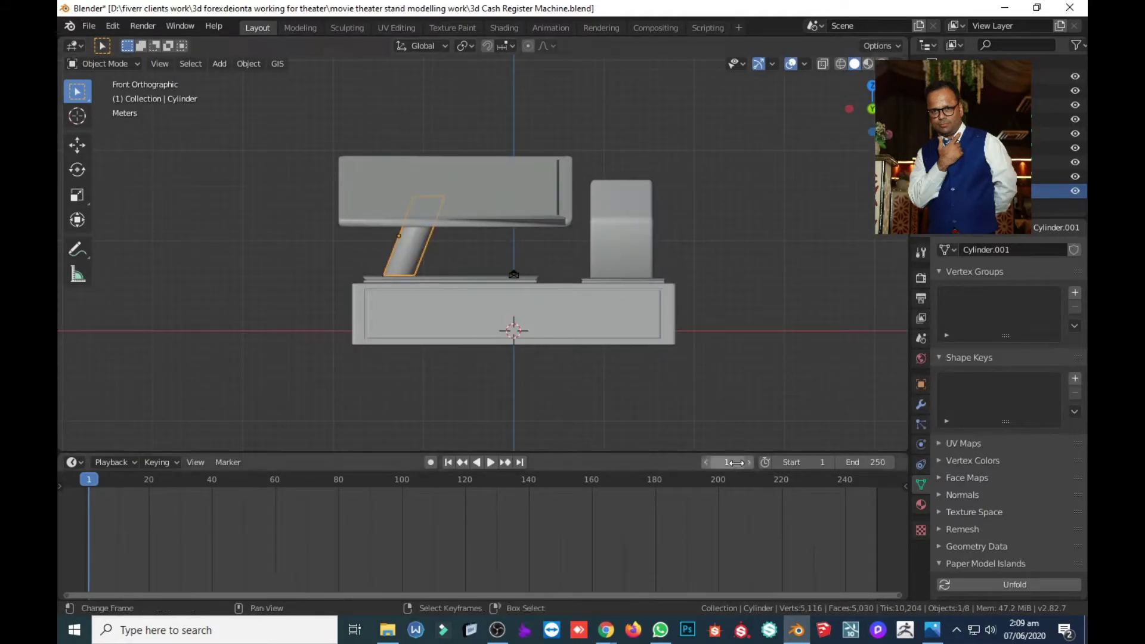
pyautogui.click(73, 462)
pyautogui.click(109, 383)
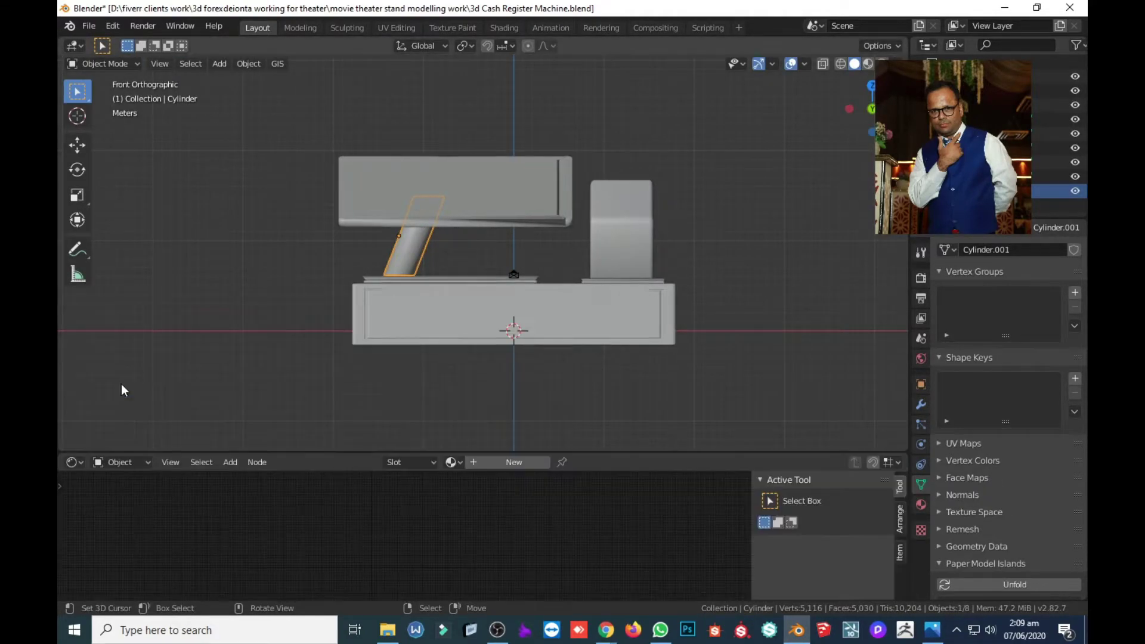
pyautogui.scroll(2, 371, 544)
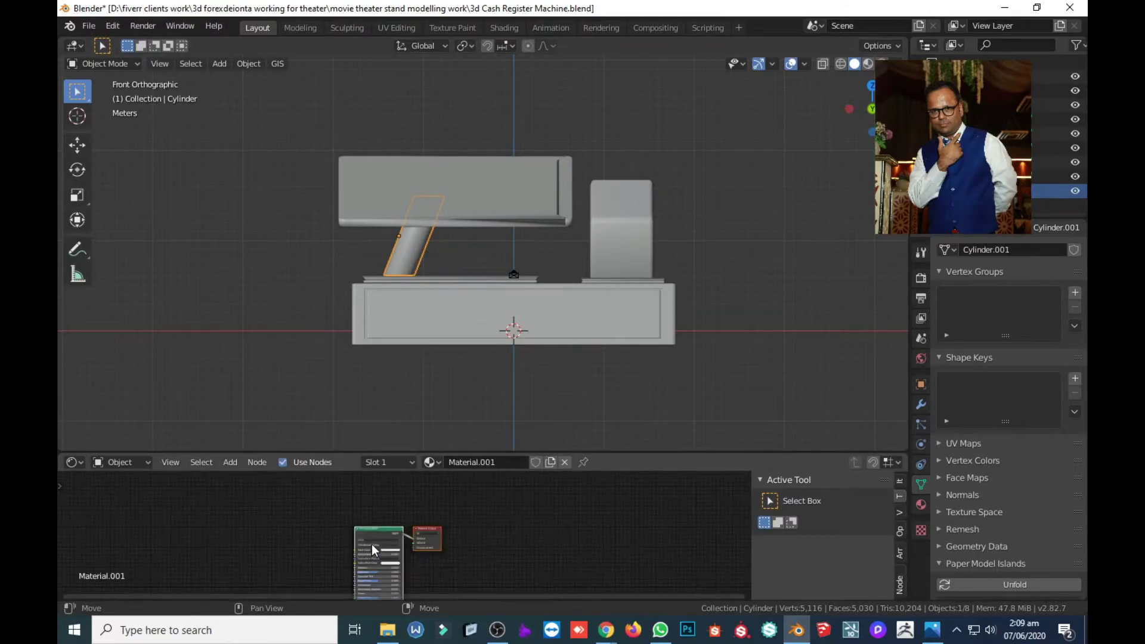
pyautogui.scroll(4, 371, 544)
pyautogui.hotkey('shift', 'a')
pyautogui.click(478, 269)
pyautogui.click(484, 548)
# Step: Add a new material slot, Material.002, and assign it to the selected cylinder faces
pyautogui.click(921, 504)
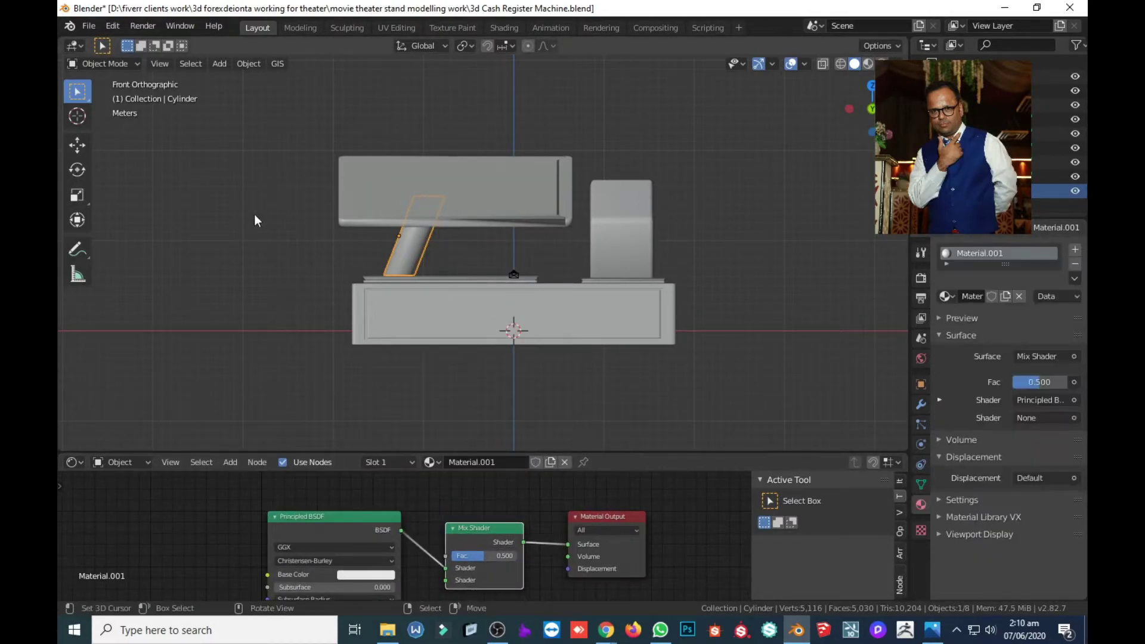
pyautogui.press('Tab')
pyautogui.click(1075, 250)
pyautogui.click(984, 347)
pyautogui.click(959, 329)
pyautogui.moveTo(454, 256); pyautogui.dragTo(418, 277, button='middle')
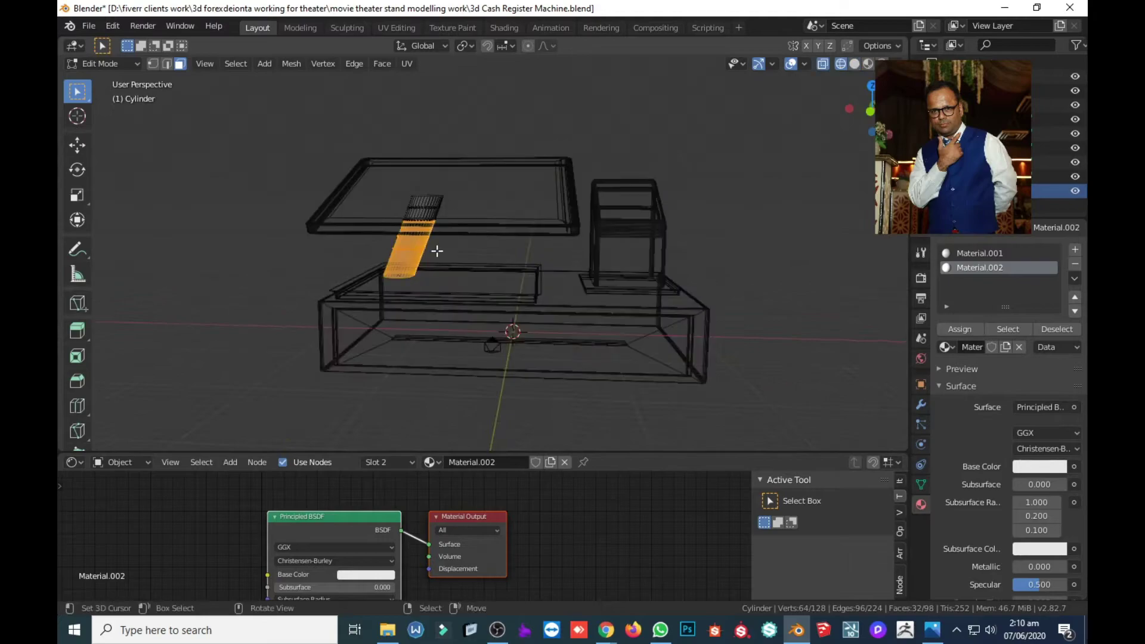
# Step: Add texture nodes with Ctrl+T and load steal texture.png from the textures folder
pyautogui.hotkey('ctrl', 't')
pyautogui.click(316, 568)
pyautogui.doubleClick(422, 179)
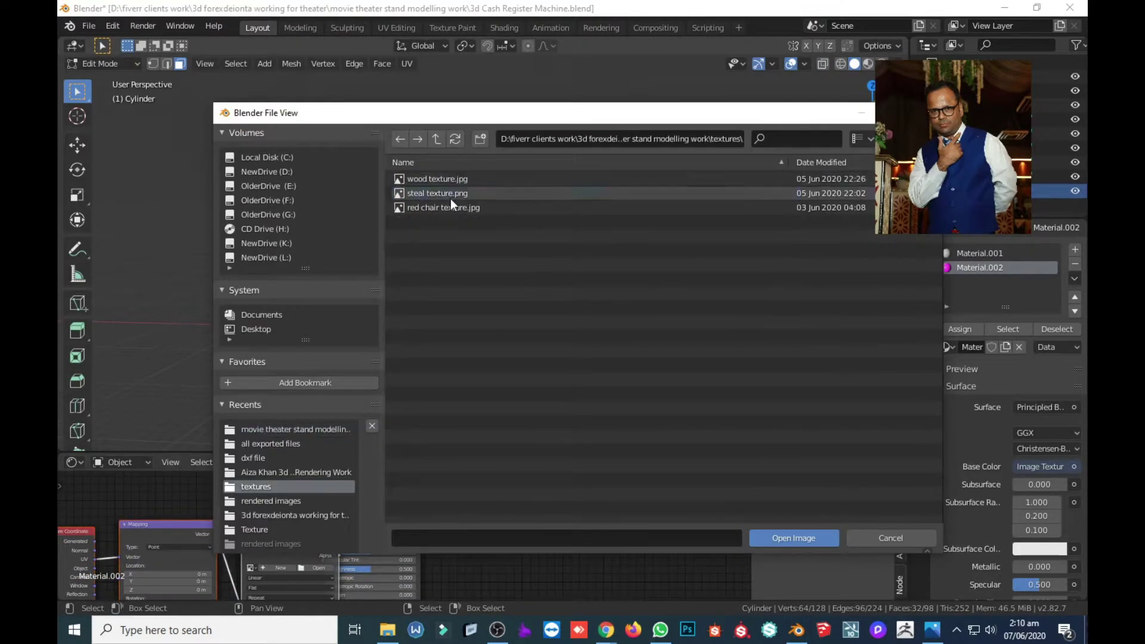
pyautogui.doubleClick(450, 192)
pyautogui.click(963, 369)
pyautogui.scroll(-2, 441, 298)
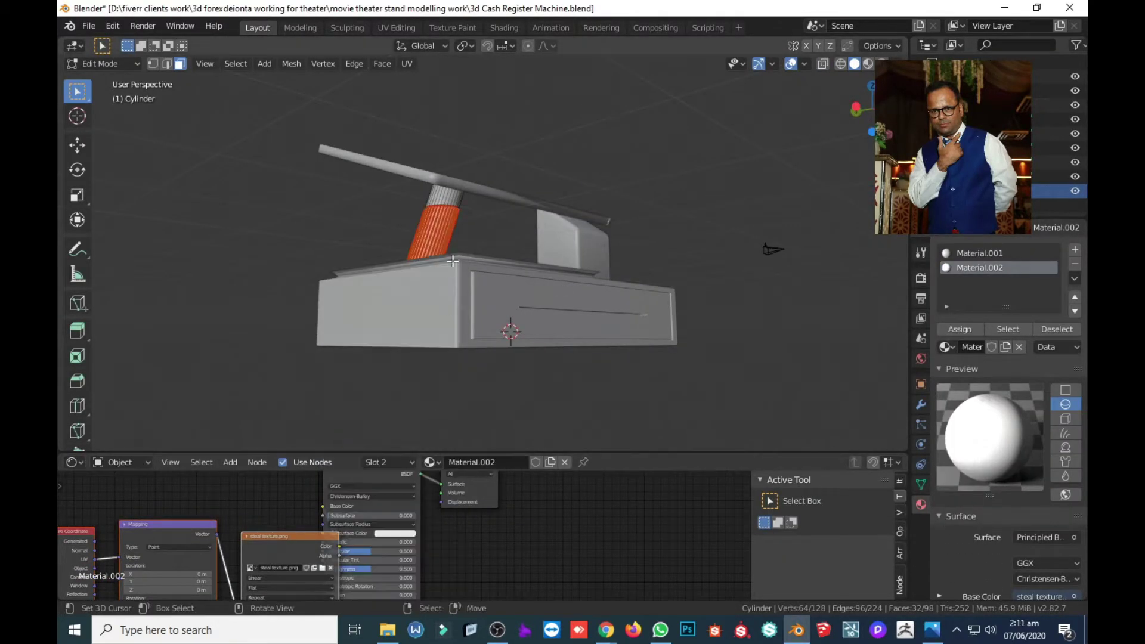
# Step: Return to Object Mode and preview the model in rendered shading
pyautogui.press('u')
pyautogui.click(412, 155)
pyautogui.press('Tab')
pyautogui.moveTo(441, 298)
pyautogui.mouseDown(button='middle')
pyautogui.moveTo(422, 261)
pyautogui.moveTo(465, 286)
pyautogui.mouseUp(button='middle')
pyautogui.press('z')
pyautogui.moveTo(193, 526); pyautogui.dragTo(267, 521, button='middle')
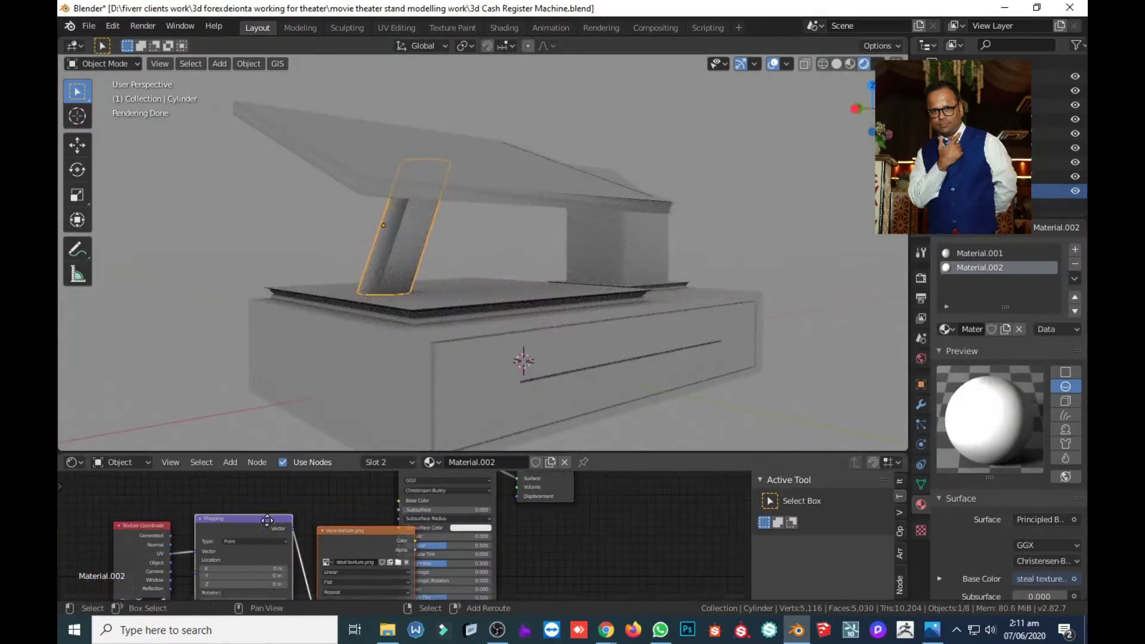
# Step: Insert a Mix Shader before the output and link a Glossy BSDF into its second input
pyautogui.hotkey('shift', 'a')
pyautogui.click(537, 332)
pyautogui.click(513, 483)
pyautogui.hotkey('shift', 'a')
pyautogui.click(549, 277)
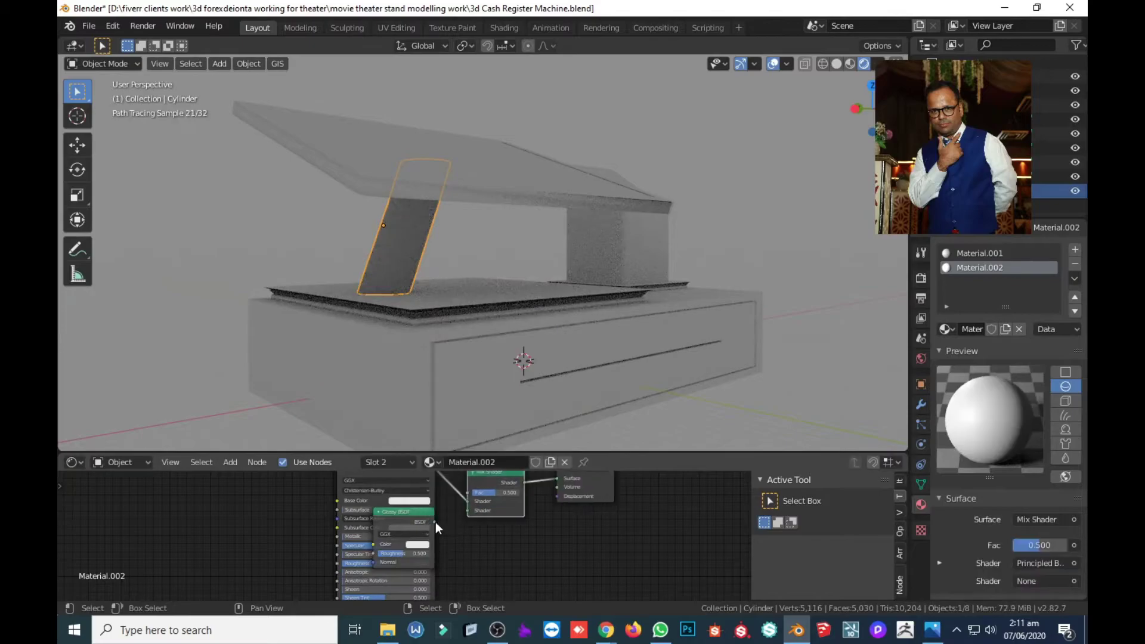
pyautogui.click(439, 528)
pyautogui.moveTo(434, 522); pyautogui.dragTo(467, 510)
pyautogui.scroll(5, 404, 319)
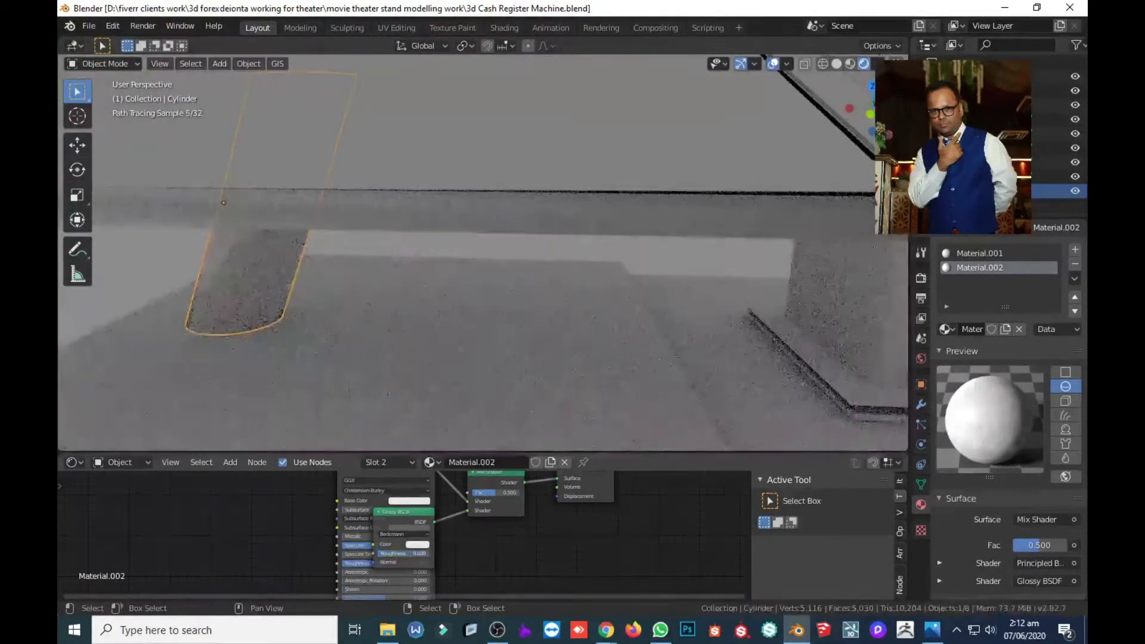
pyautogui.scroll(-5, 457, 327)
pyautogui.hotkey('alt', 'Tab')
# Step: Send 'also provide me image of any thing like' plus a pasted model screenshot
pyautogui.write('also provide me image of any ')
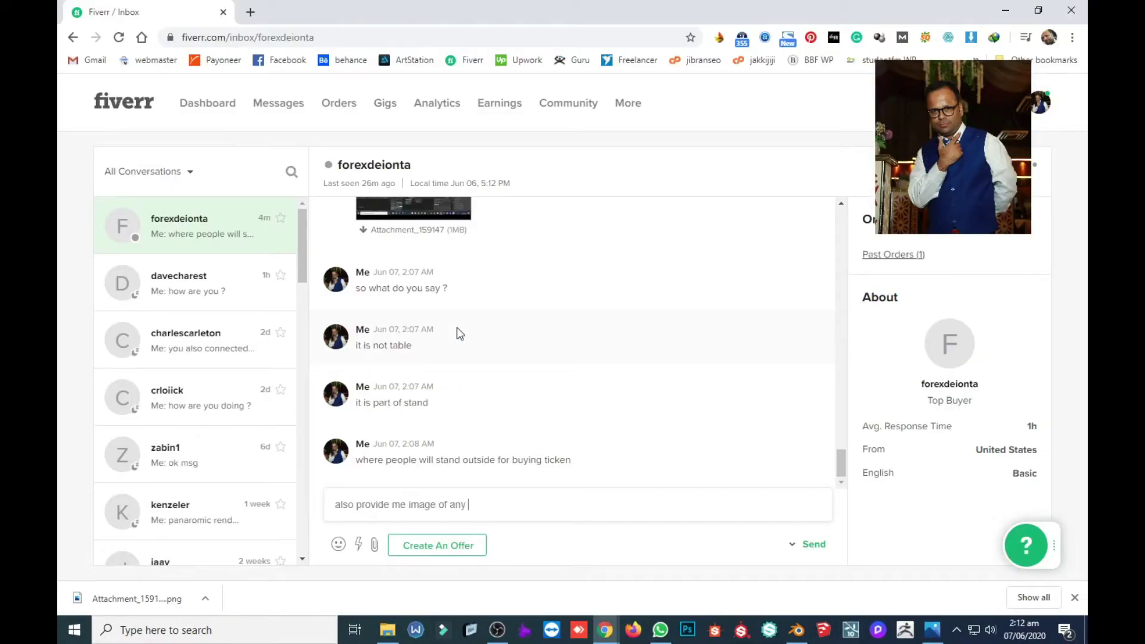
pyautogui.write('thing like')
pyautogui.press('Return')
pyautogui.hotkey('alt', 'Tab')
pyautogui.click(483, 162)
pyautogui.hotkey('alt', 'Tab')
pyautogui.hotkey('ctrl', 'v')
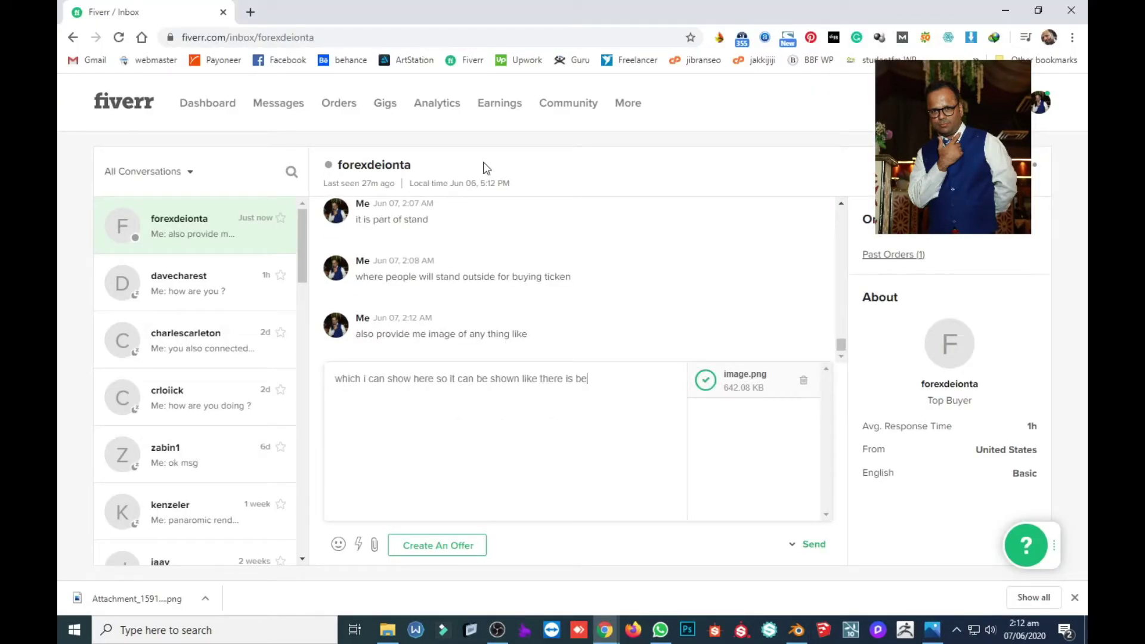
pyautogui.write('ing work')
pyautogui.press('Return')
# Step: Send follow-up messages 'or like this ?' and 'and waiting sir'
pyautogui.write('or like this ?')
pyautogui.press('Return')
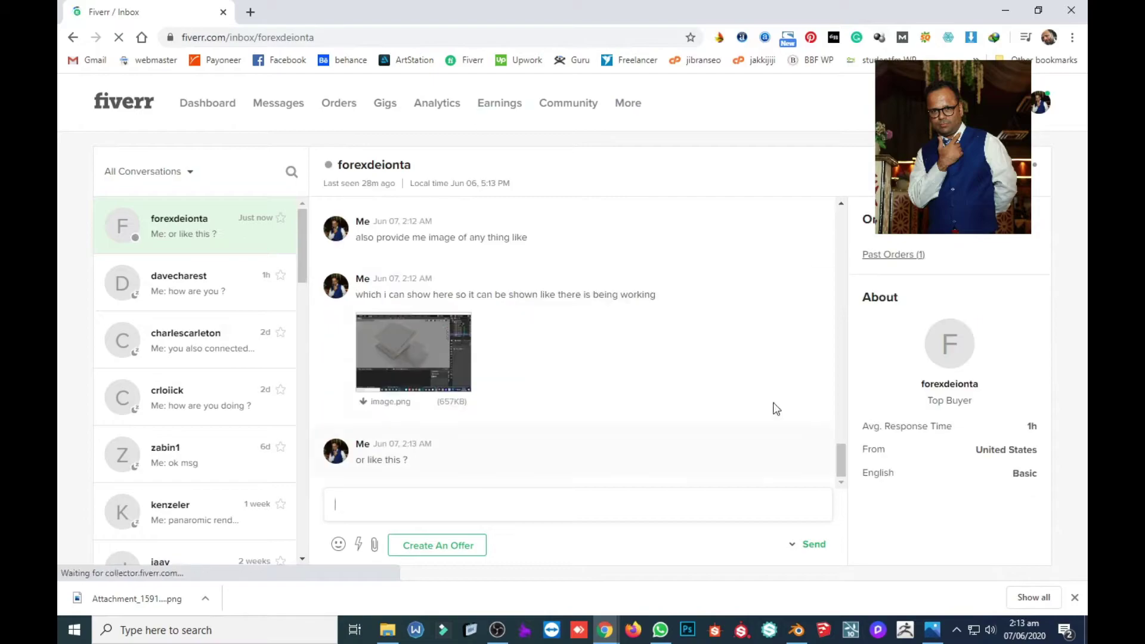
pyautogui.write('and waiting sir')
pyautogui.press('Return')
pyautogui.hotkey('alt', 'Tab')
# Step: Switch to right-side wireframe view and try, then cancel, a screen tilt
pyautogui.scroll(5, 442, 214)
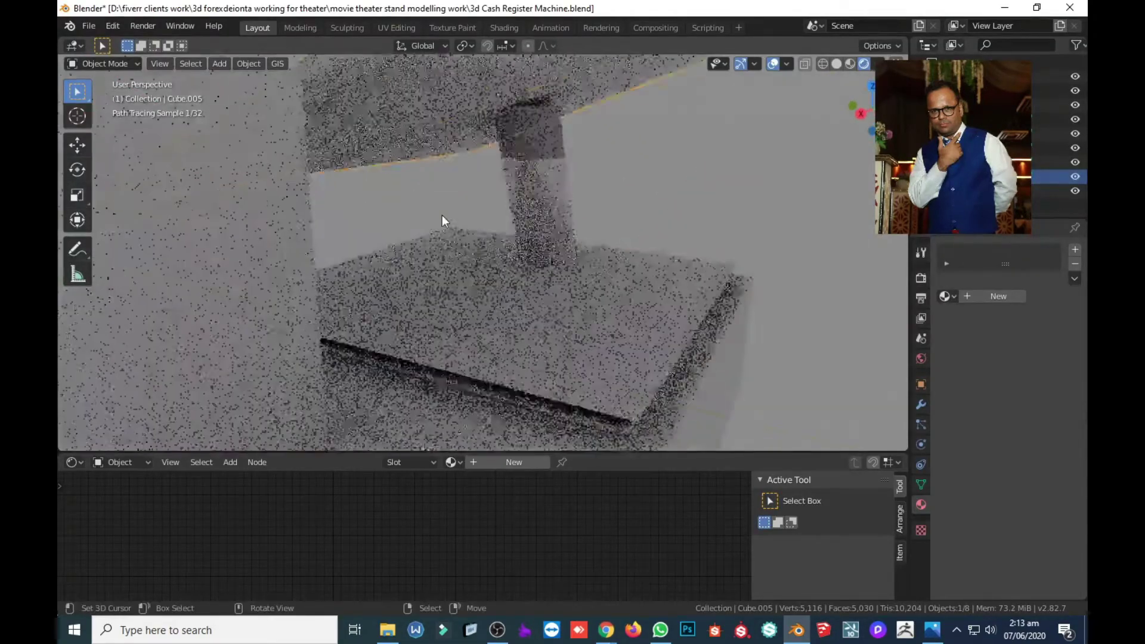
pyautogui.press('KP_3')
pyautogui.scroll(3, 475, 149)
pyautogui.hotkey('shift', 'z')
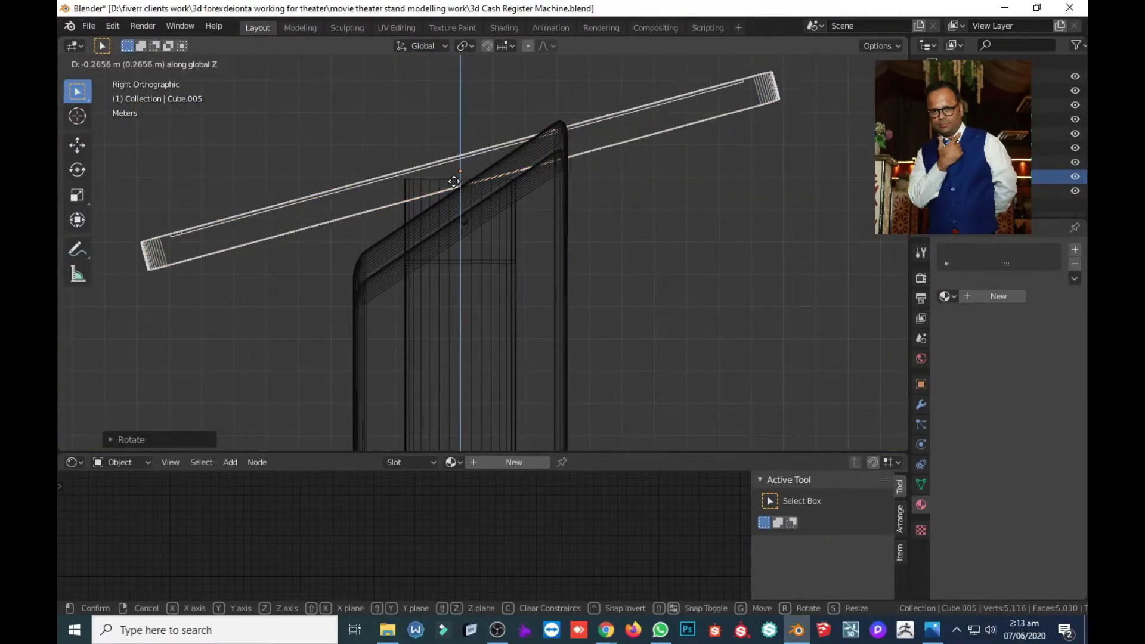
pyautogui.press('r')
pyautogui.rightClick(578, 200)
# Step: Rotate the screen panel to a new tilt after selecting the stand cylinder
pyautogui.click(458, 179)
pyautogui.press('Tab')
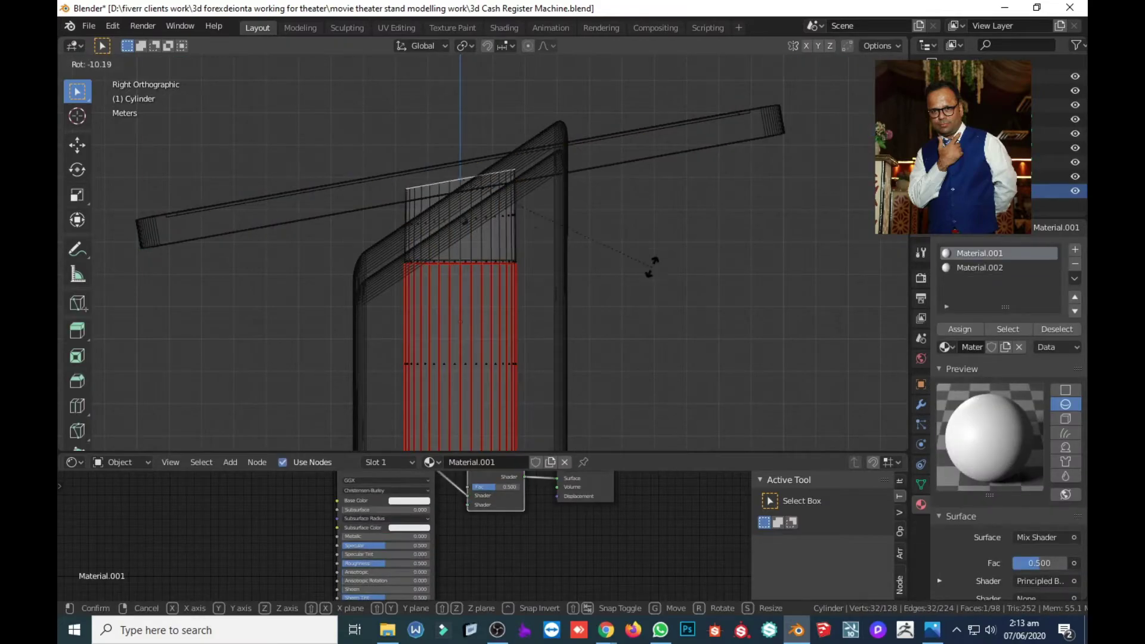
pyautogui.hotkey('ctrl', 'z')
pyautogui.hotkey('ctrl', 'z')
pyautogui.hotkey('ctrl', 'shift', 'z')
pyautogui.hotkey('ctrl', 'shift', 'z')
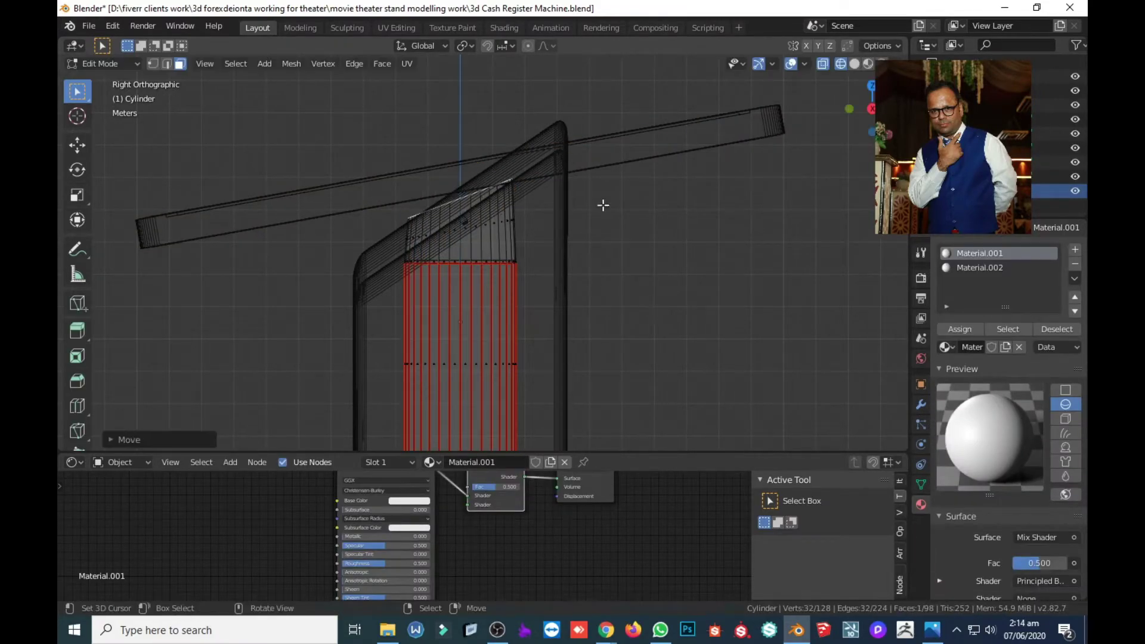
pyautogui.hotkey('ctrl', 'z')
pyautogui.hotkey('ctrl', 'z')
pyautogui.press('r')
pyautogui.click(503, 333)
# Step: View from the opposite side, retilt the screen, and select all faces of the base cube
pyautogui.press('ctrl+KP_3')
pyautogui.scroll(3, 481, 320)
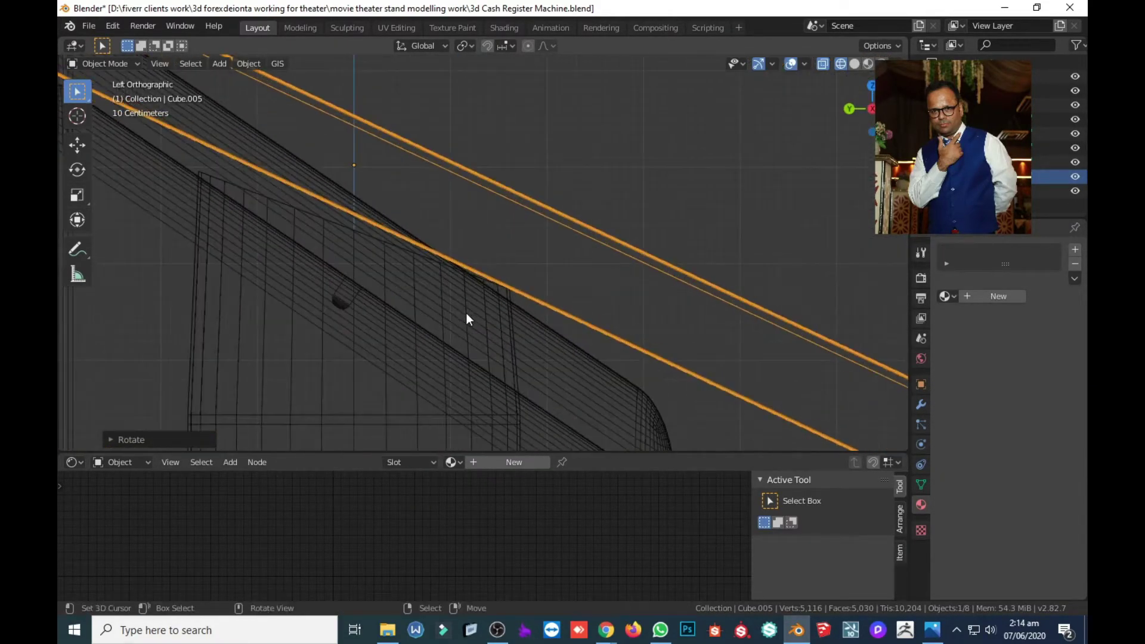
pyautogui.press('r')
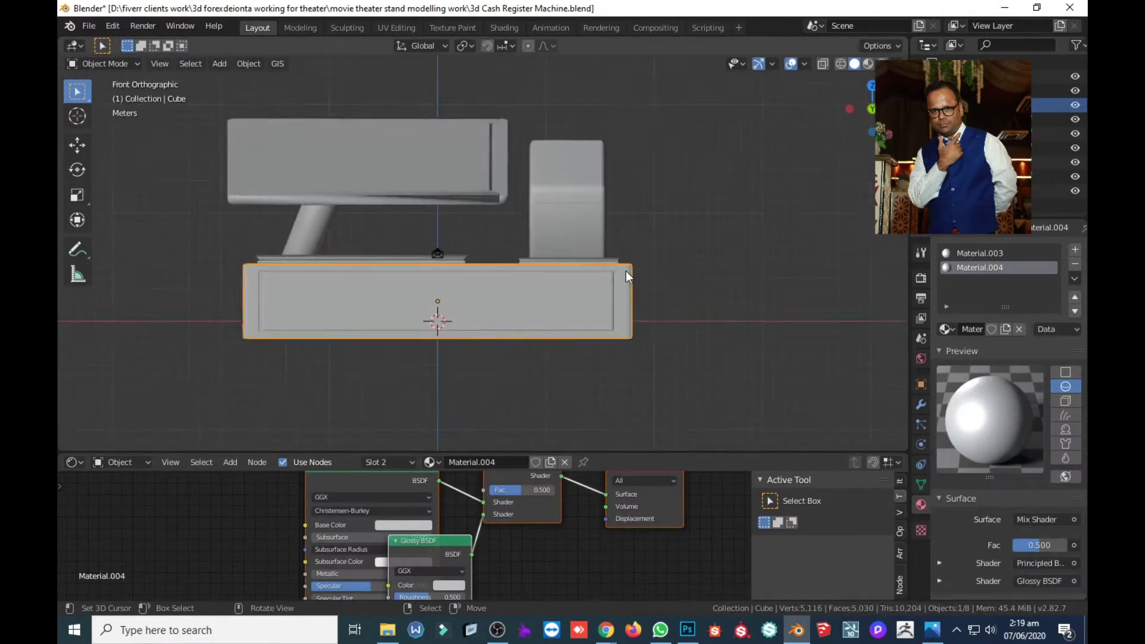
pyautogui.press('Tab')
pyautogui.hotkey('alt', 'z')
pyautogui.scroll(-3, 621, 298)
# Step: Reset the printer block's origin from the Object menu and start scaling it
pyautogui.press('c')
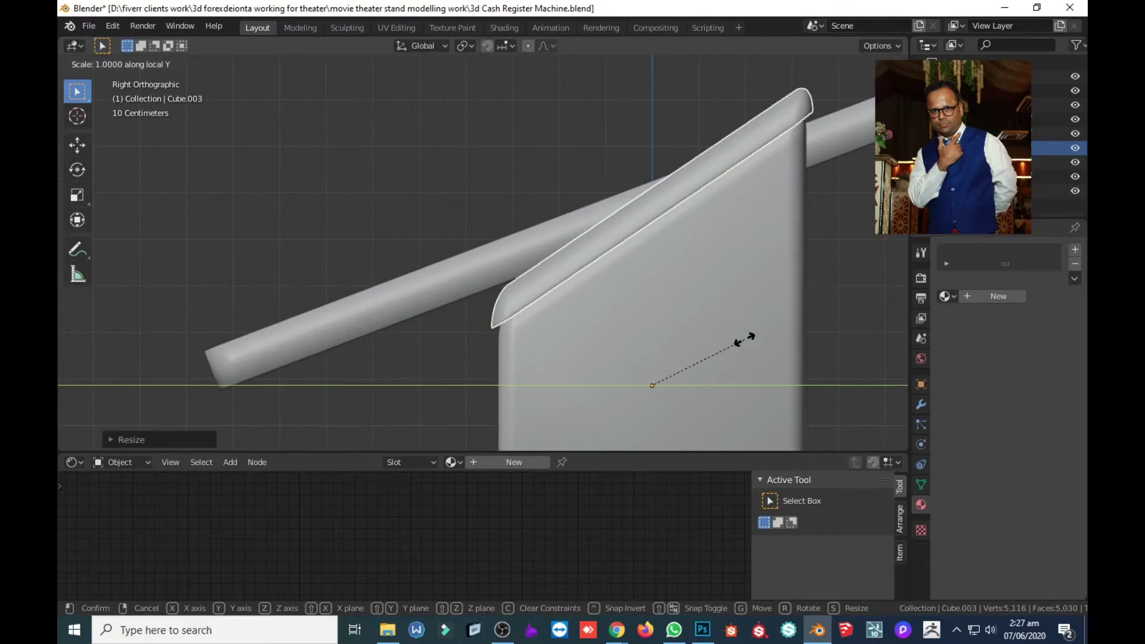
pyautogui.click(249, 64)
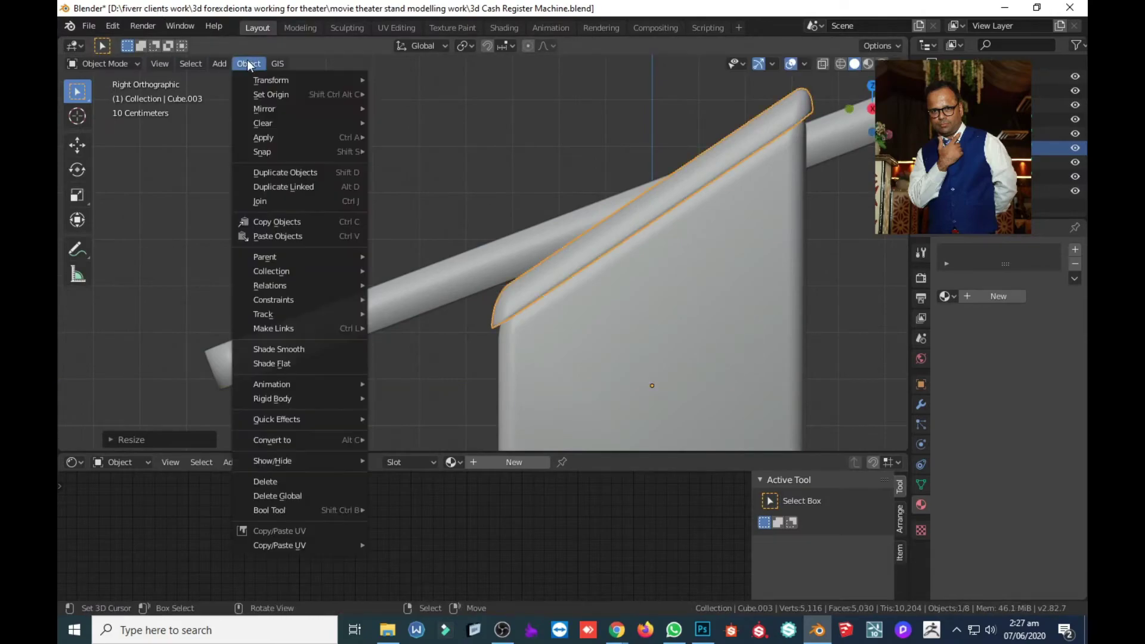
pyautogui.click(417, 110)
pyautogui.press('s')
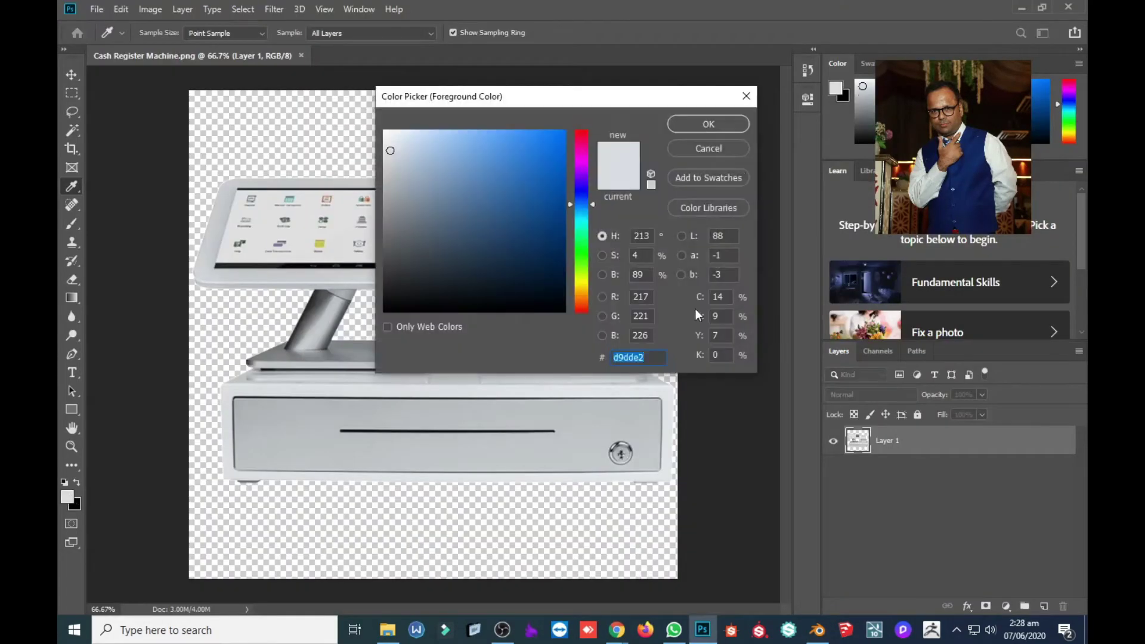
# Step: Open the foreground colour picker to read the sampled grey hex d9dde2
pyautogui.click(410, 525)
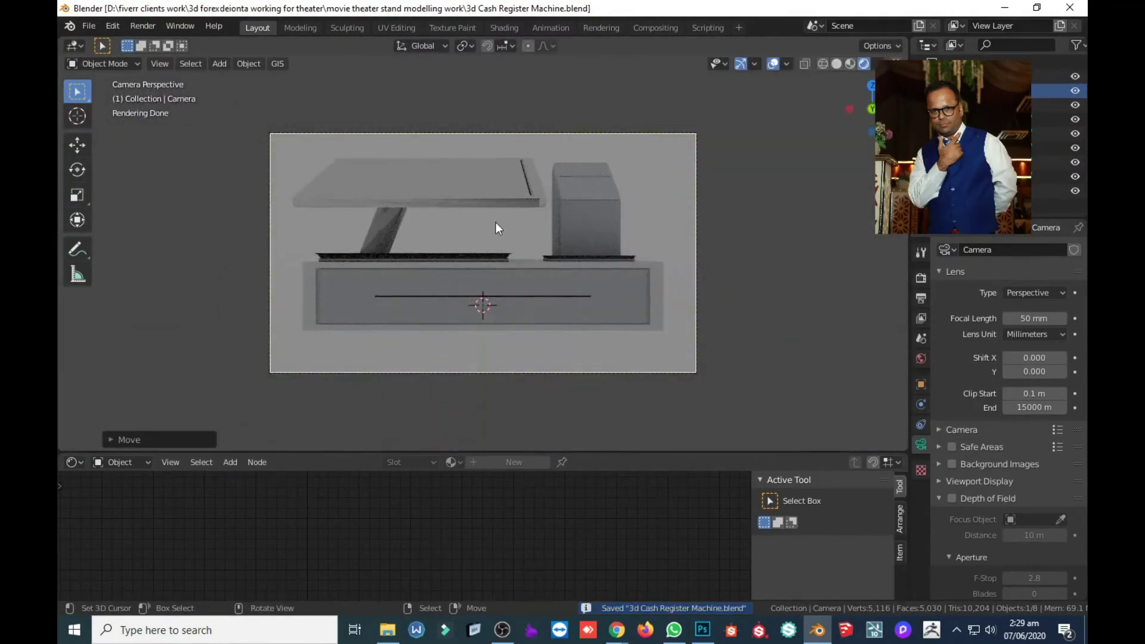
pyautogui.hotkey('alt', 'Tab')
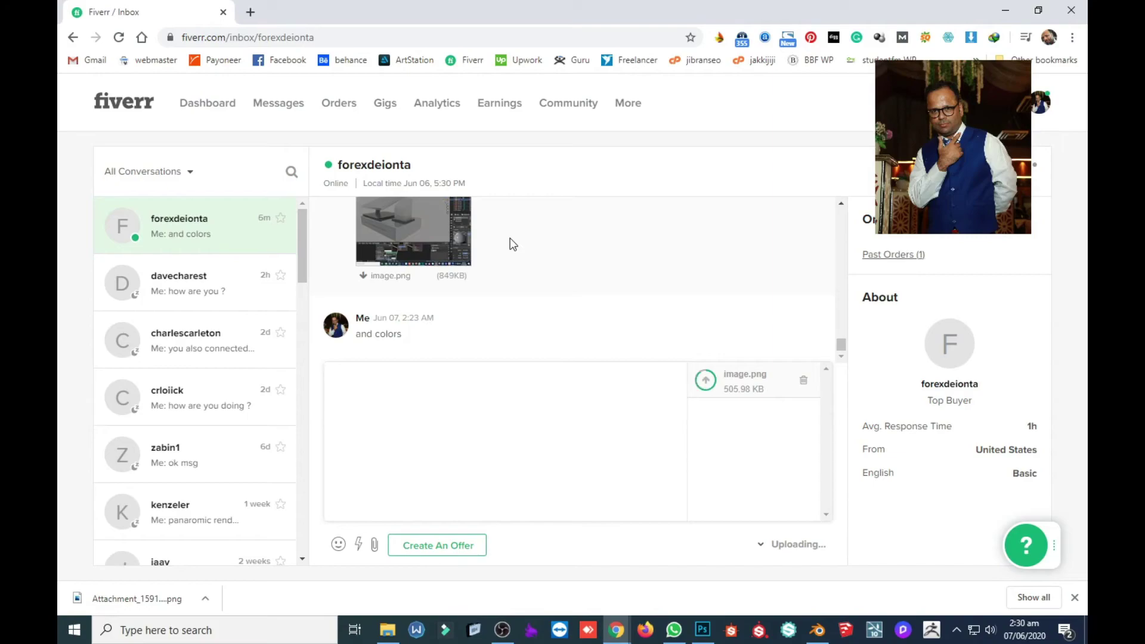
# Step: Send the new image with 'see this', then return to Blender and select the drawer base
pyautogui.write('is')
pyautogui.press('Return')
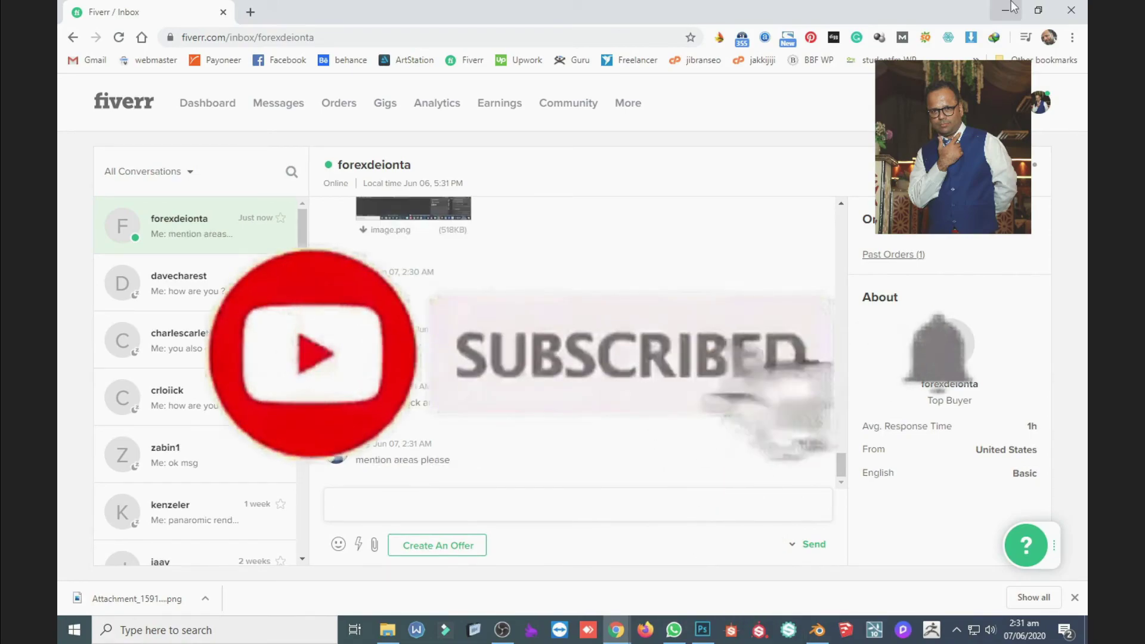
pyautogui.click(1007, 9)
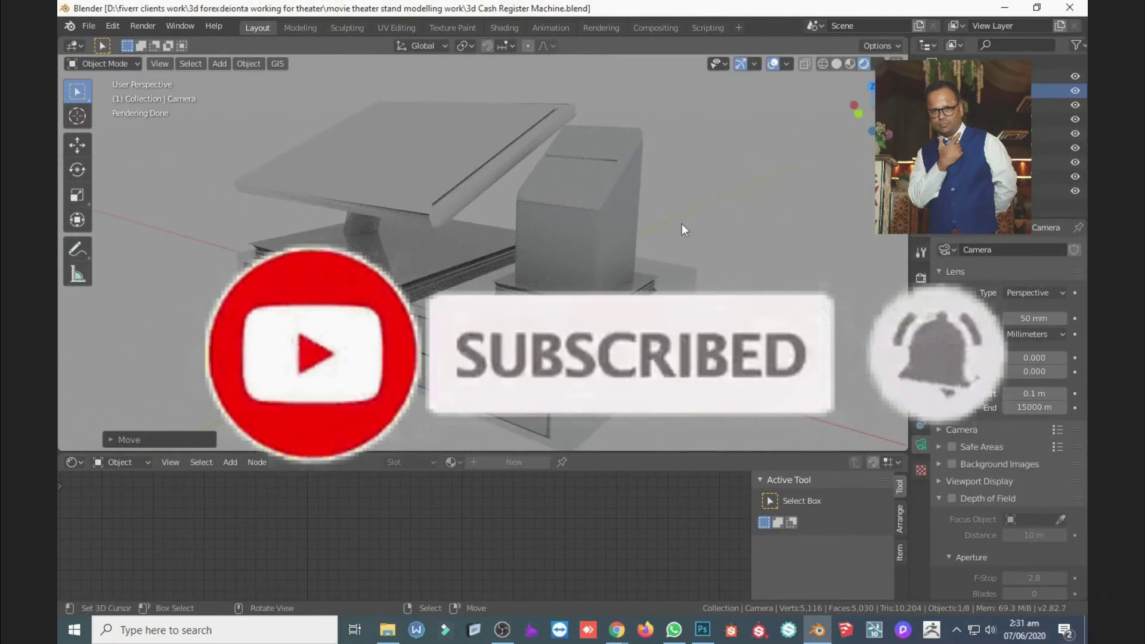
pyautogui.click(579, 244)
pyautogui.moveTo(579, 245); pyautogui.dragTo(592, 255, button='middle')
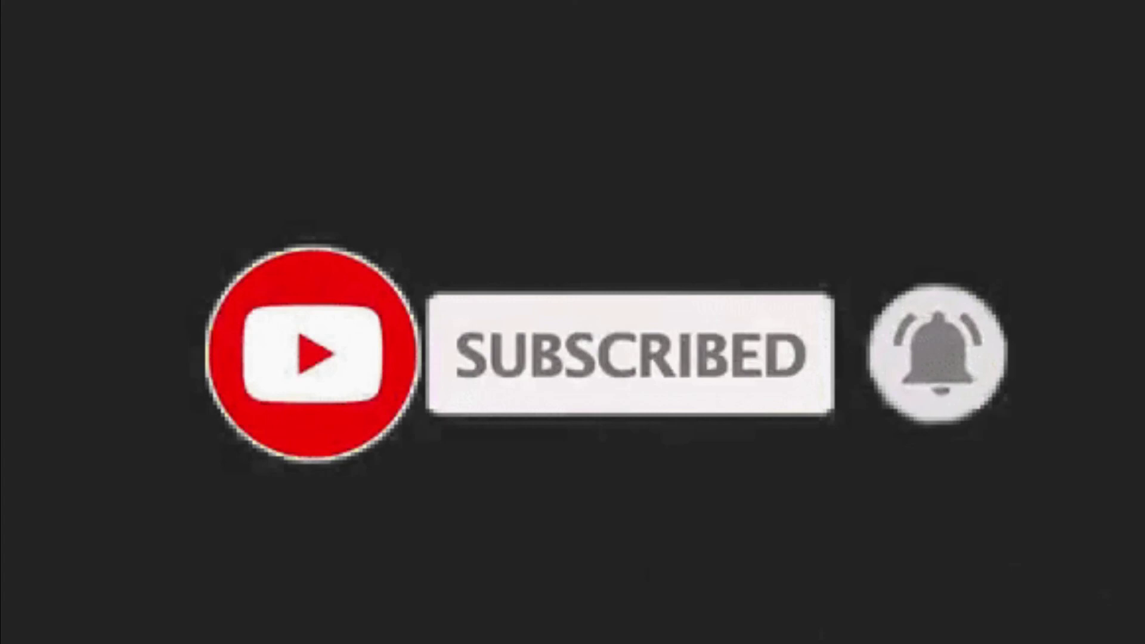